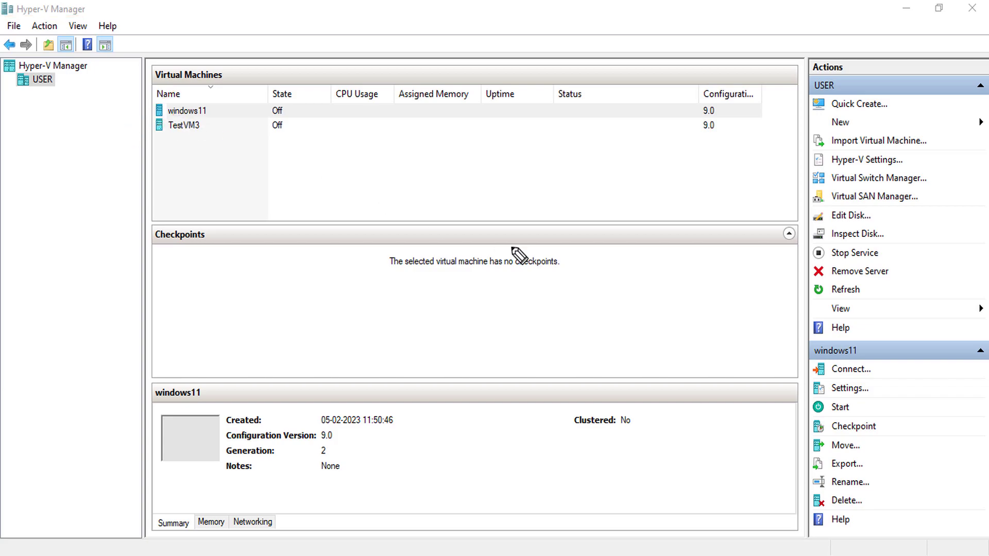
# Open the Settings dialog for the windows11 virtual machine
pyautogui.rightClick(229, 110)
pyautogui.press('Down')
pyautogui.press('Down')
pyautogui.press('Return')
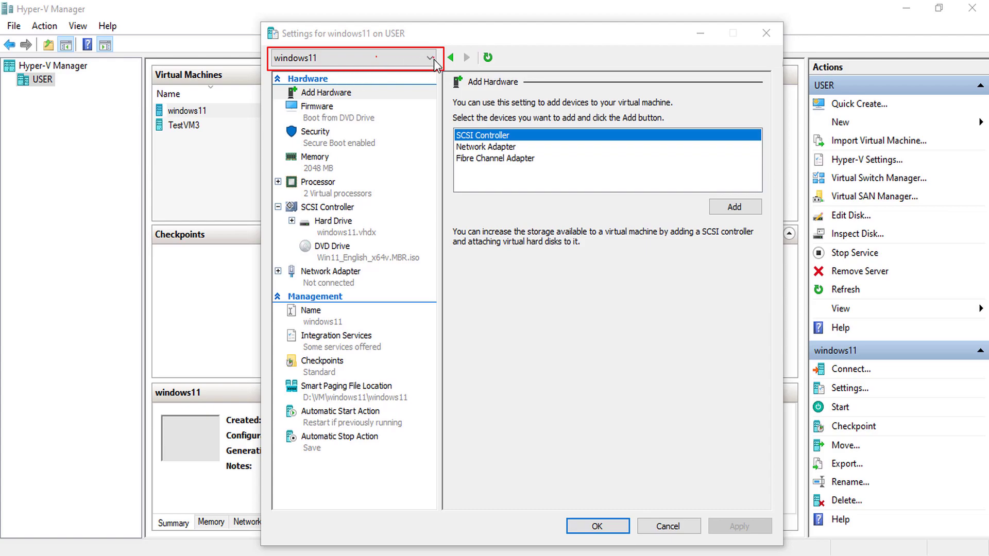
# Switch the Settings dialog from windows11 to TestVM3 using the VM dropdown
pyautogui.click(413, 59)
pyautogui.press('Up')
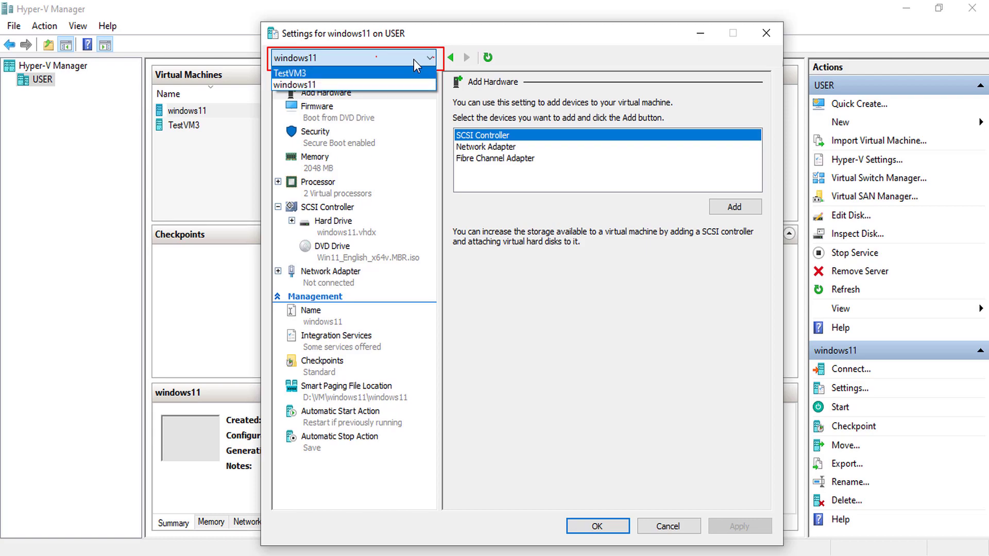
pyautogui.press('Down')
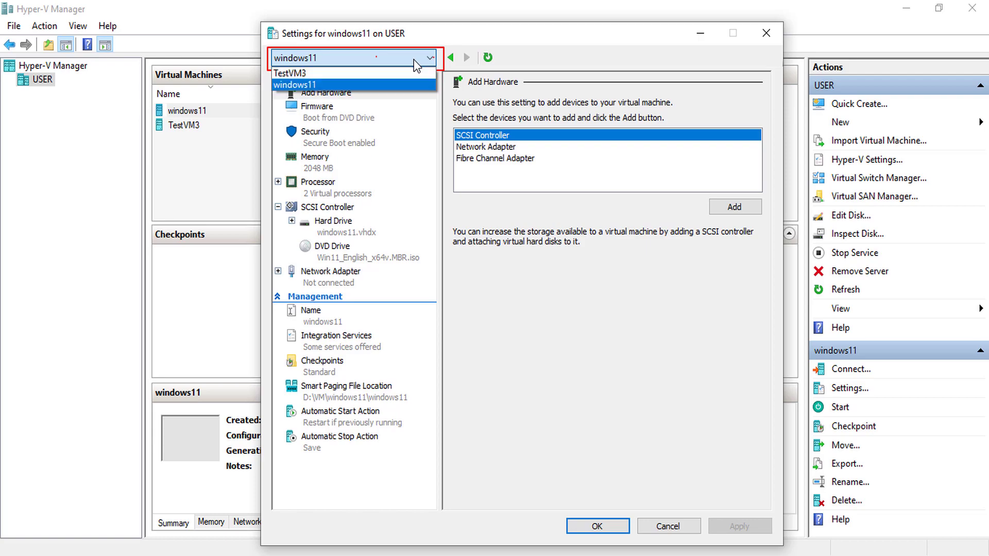
pyautogui.press('Escape')
pyautogui.press('Down')
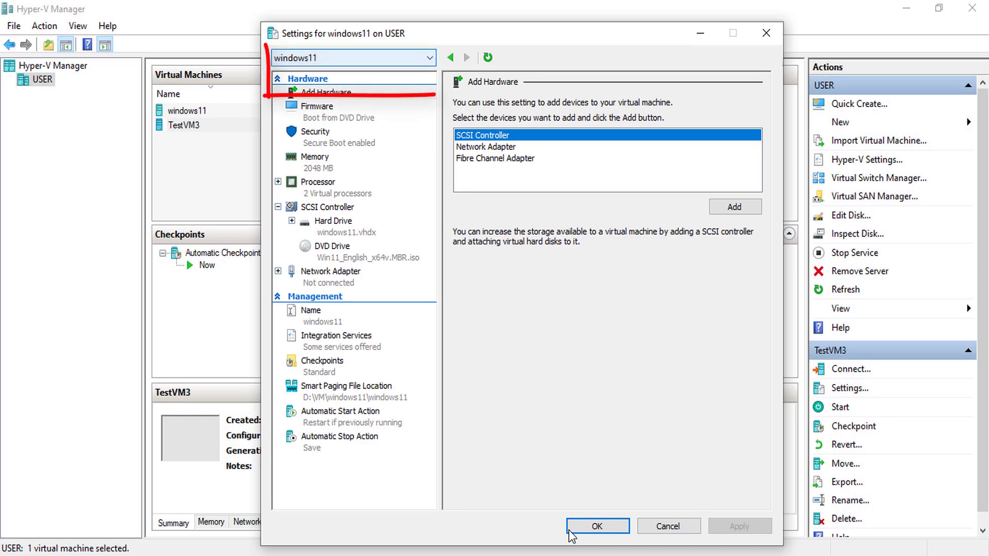
pyautogui.hotkey('alt', 'Down')
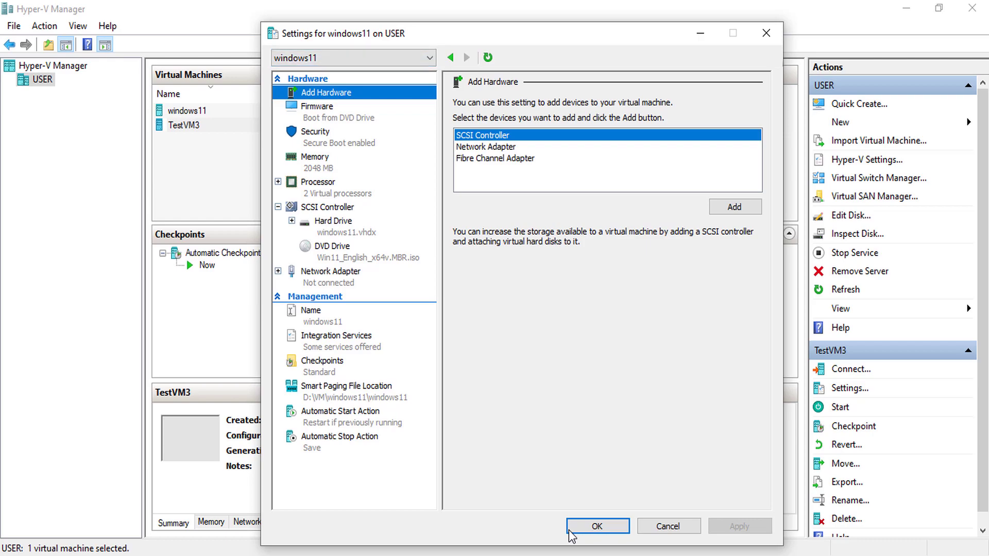
pyautogui.click(354, 58)
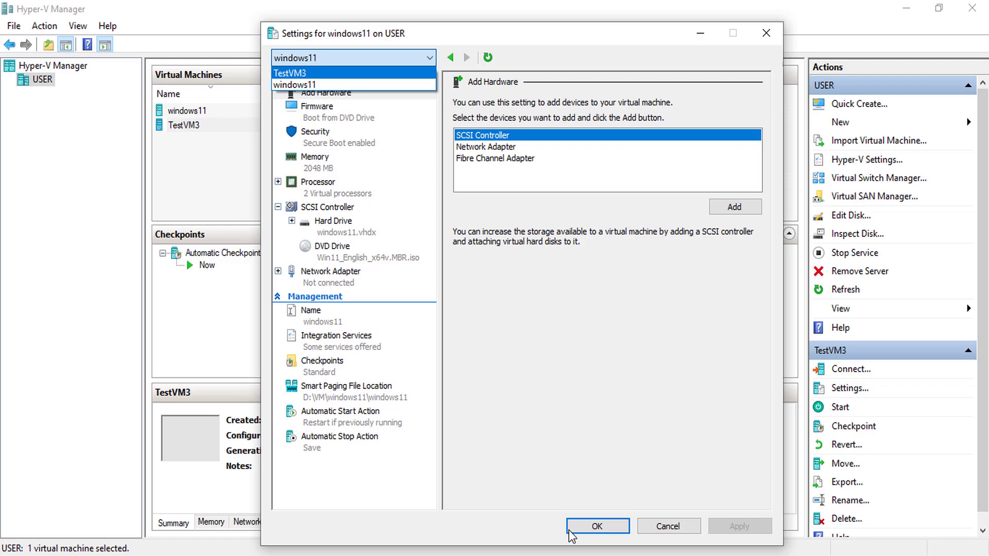
pyautogui.press('Return')
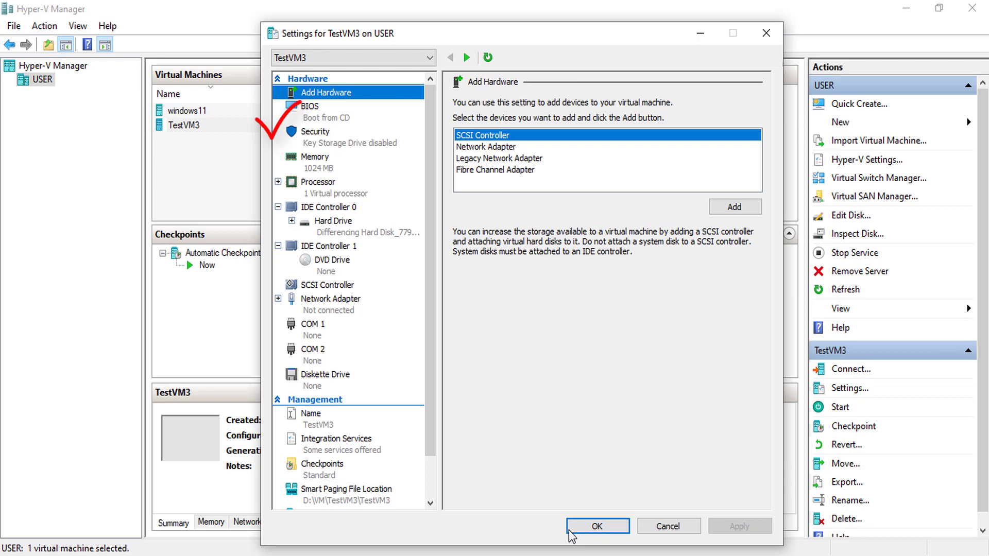
# Check TestVM3's Security page, then windows11's, which has Secure Boot enabled with the Microsoft Windows template
pyautogui.click(315, 132)
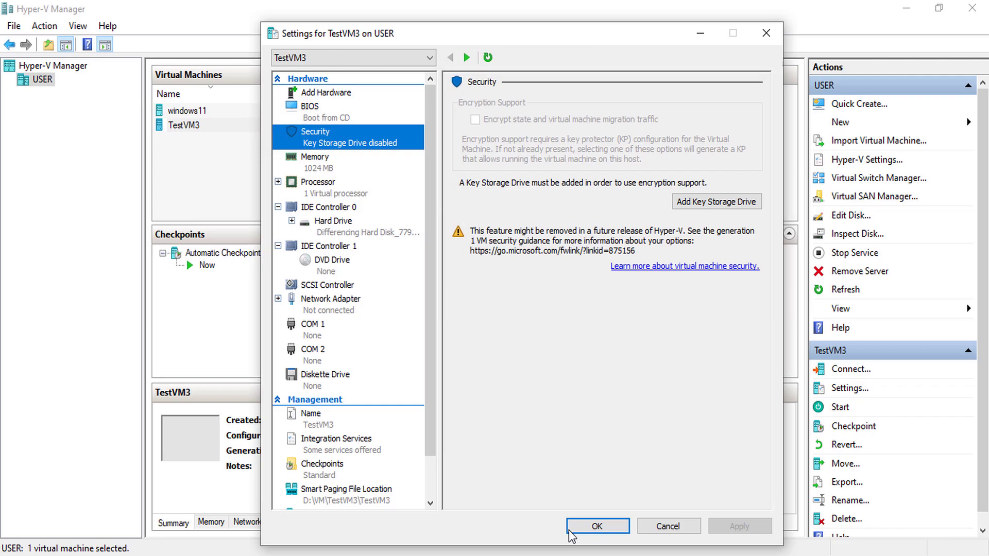
pyautogui.click(354, 58)
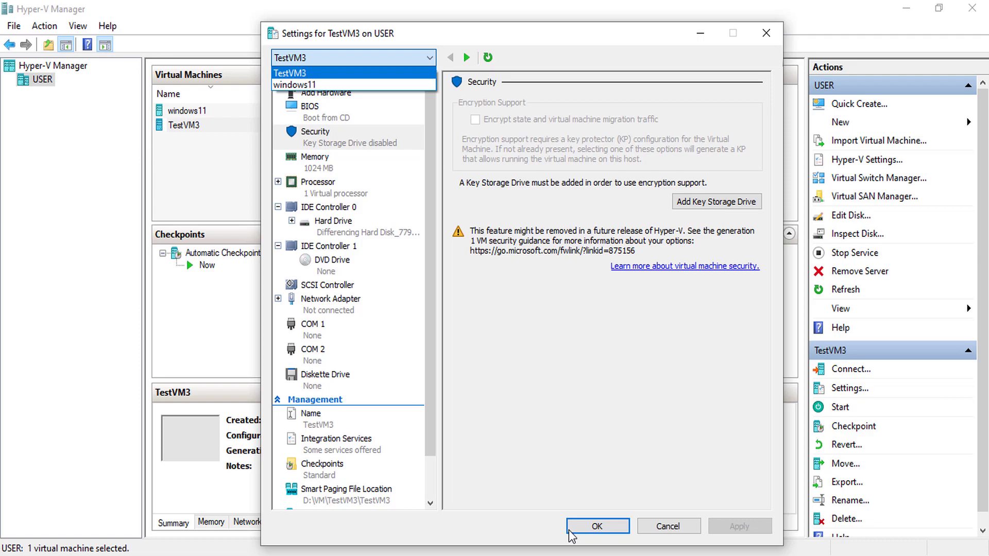
pyautogui.press('Down')
pyautogui.press('Return')
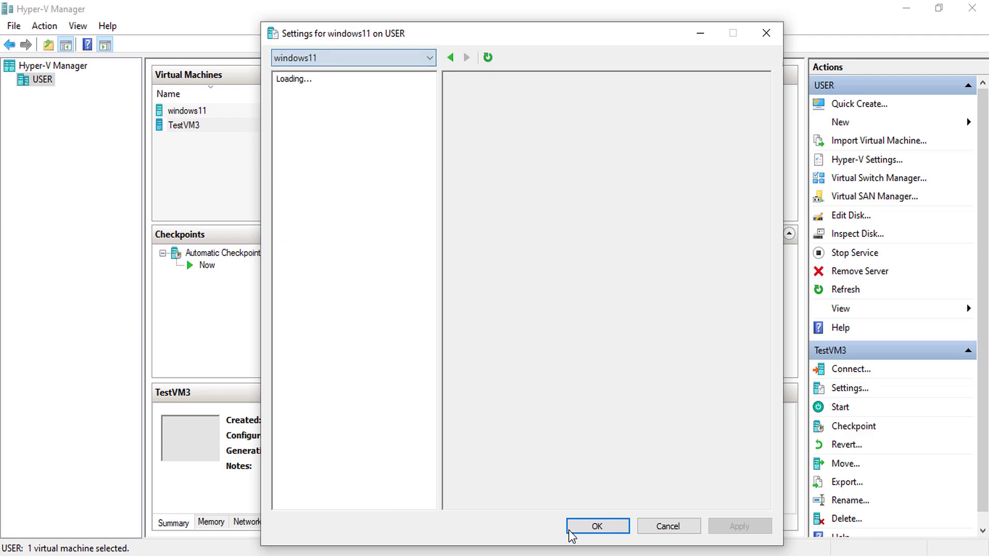
pyautogui.click(338, 137)
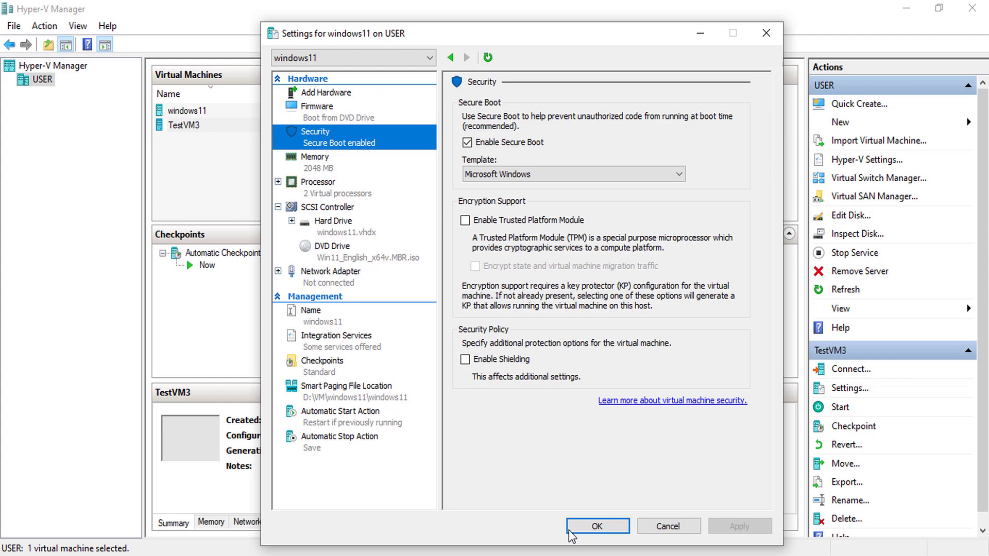
# Go back to windows11's Add Hardware page listing SCSI Controller, Network Adapter and Fibre Channel Adapter
pyautogui.press('Up')
pyautogui.press('Up')
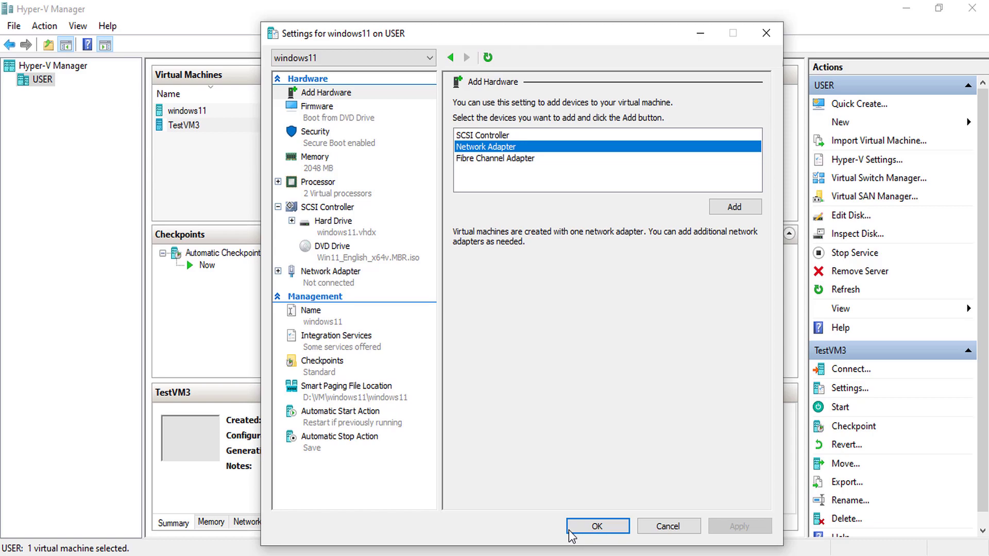
# Add a second network adapter connected to the Internal switch to windows11 and save it with OK
pyautogui.hotkey('alt', 'd')
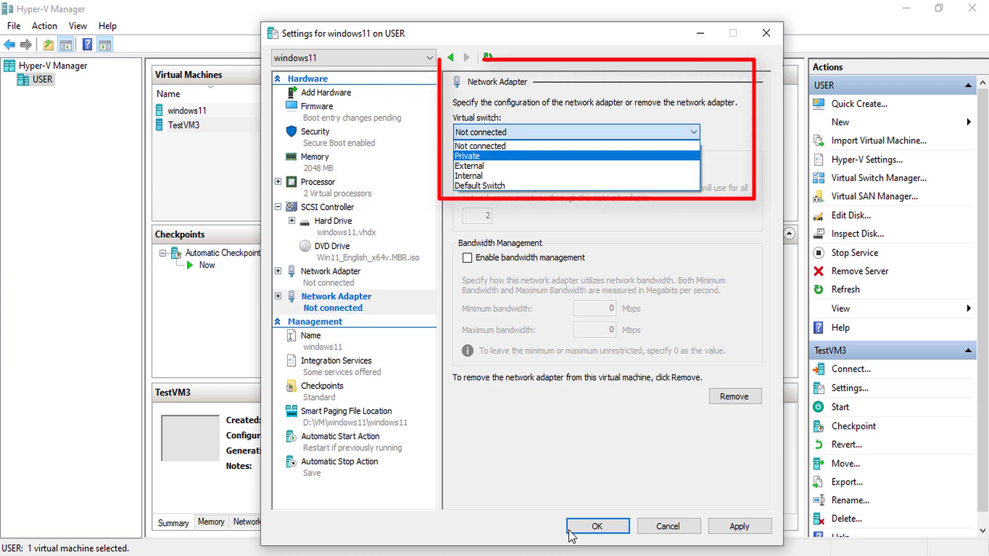
pyautogui.press('Down')
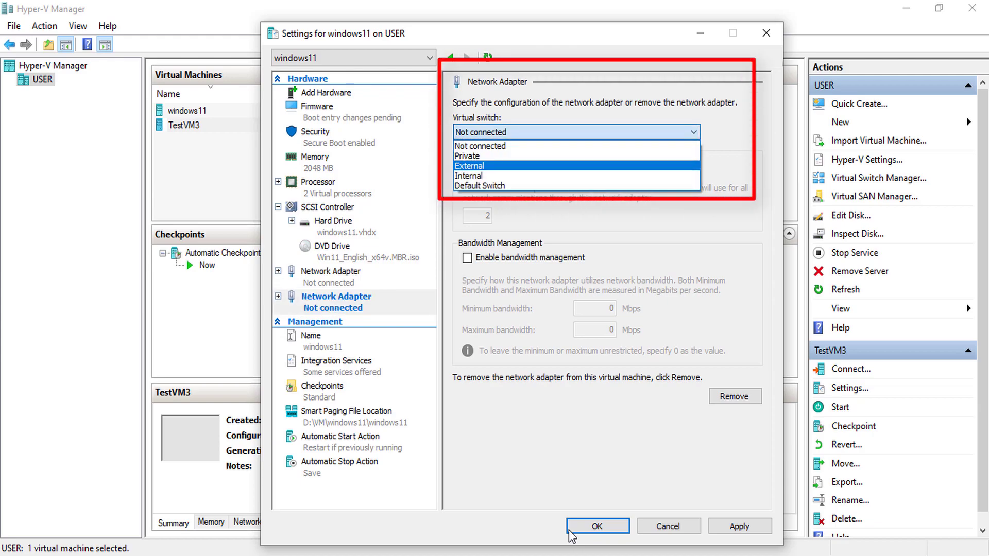
pyautogui.press('Down')
pyautogui.press('Return')
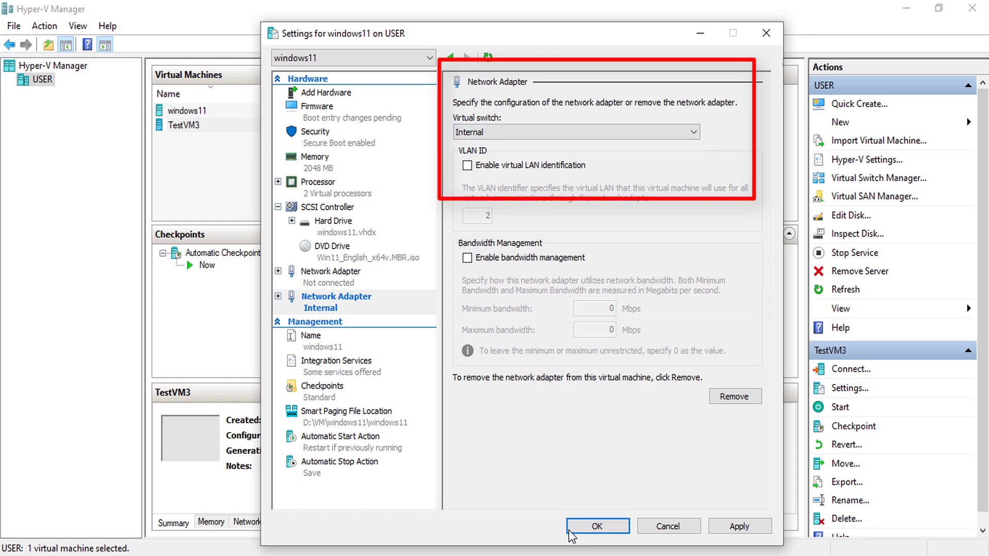
pyautogui.click(568, 530)
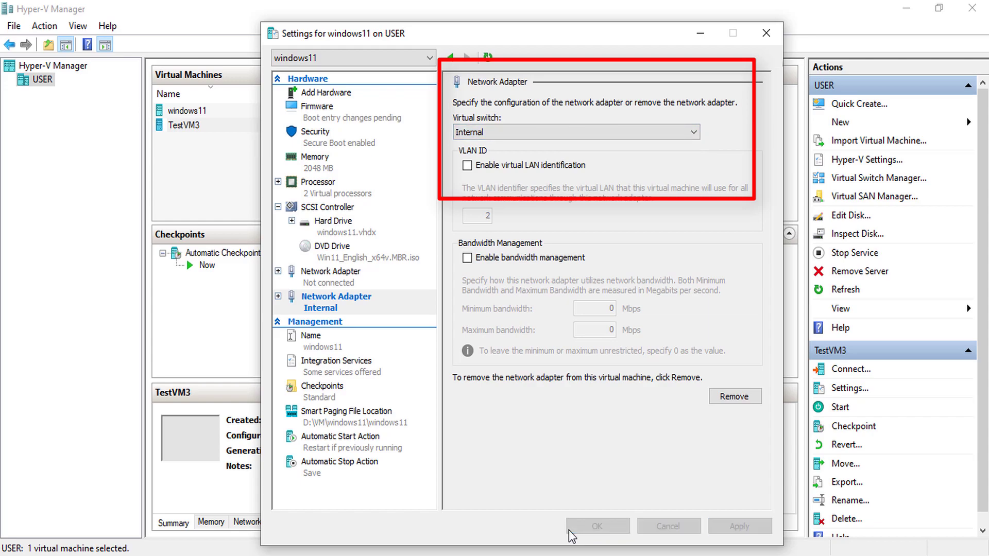
pyautogui.hotkey('shift', 'F10')
# Switch the settings to windows11 and inspect its Internal and Not connected network adapters
pyautogui.press('Down')
pyautogui.press('Return')
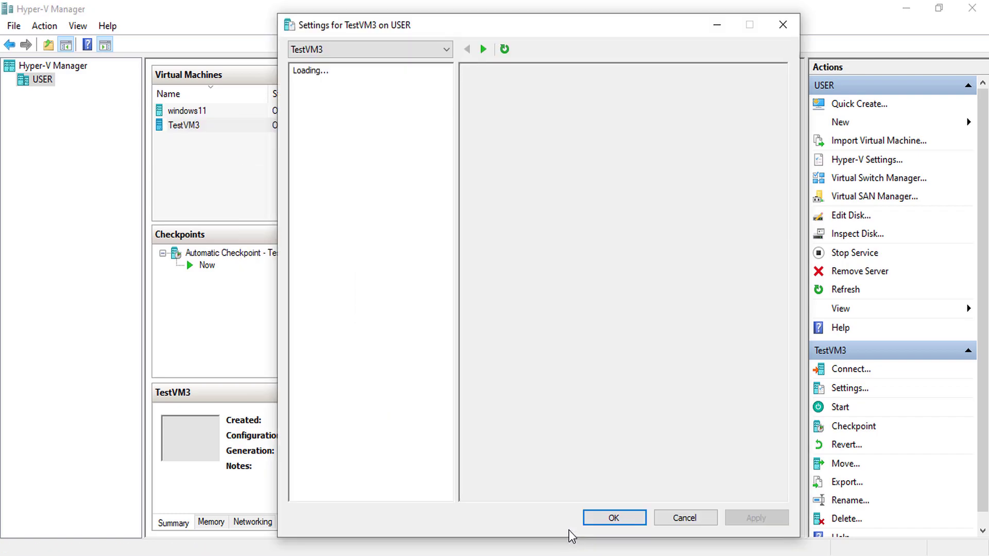
pyautogui.press('Down')
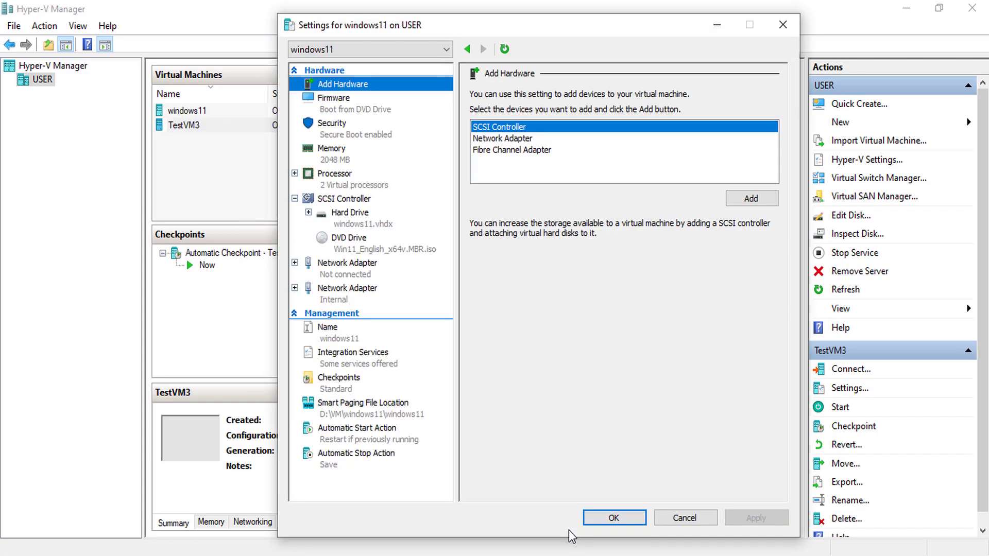
pyautogui.press('End')
pyautogui.press('Up')
pyautogui.press('Down')
pyautogui.press('Up')
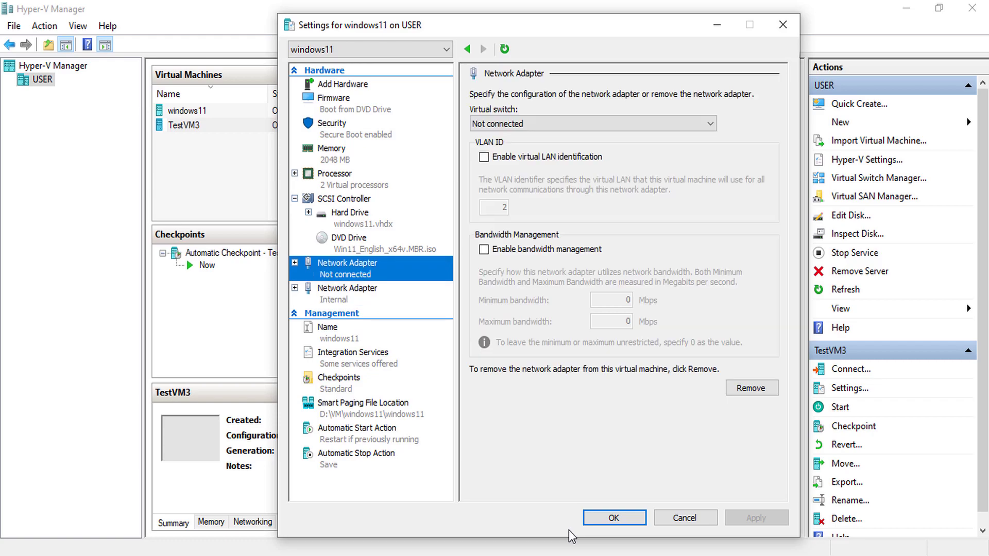
# Return to Add Hardware and choose SCSI Controller as the device to add
pyautogui.press('Home')
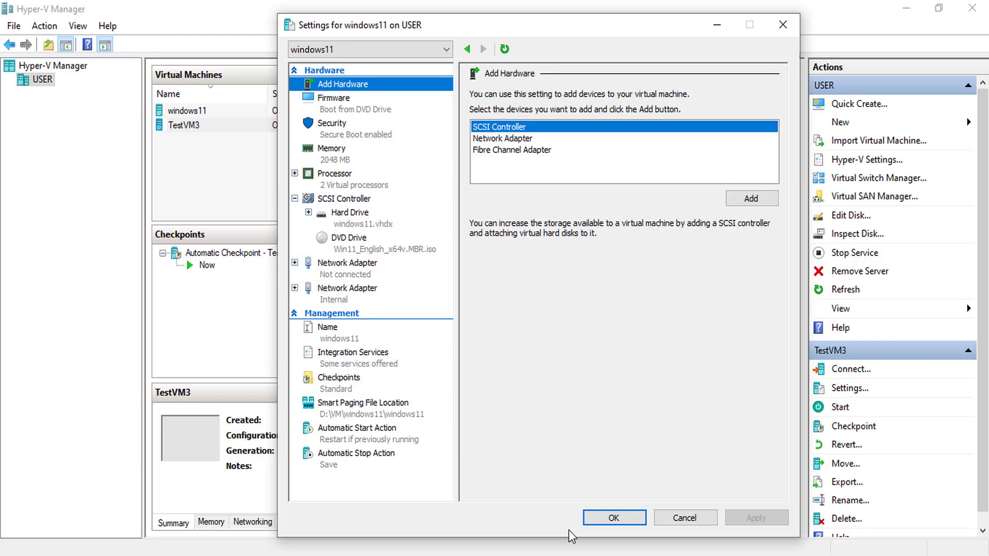
pyautogui.press('Tab')
pyautogui.press('Down')
pyautogui.press('Tab')
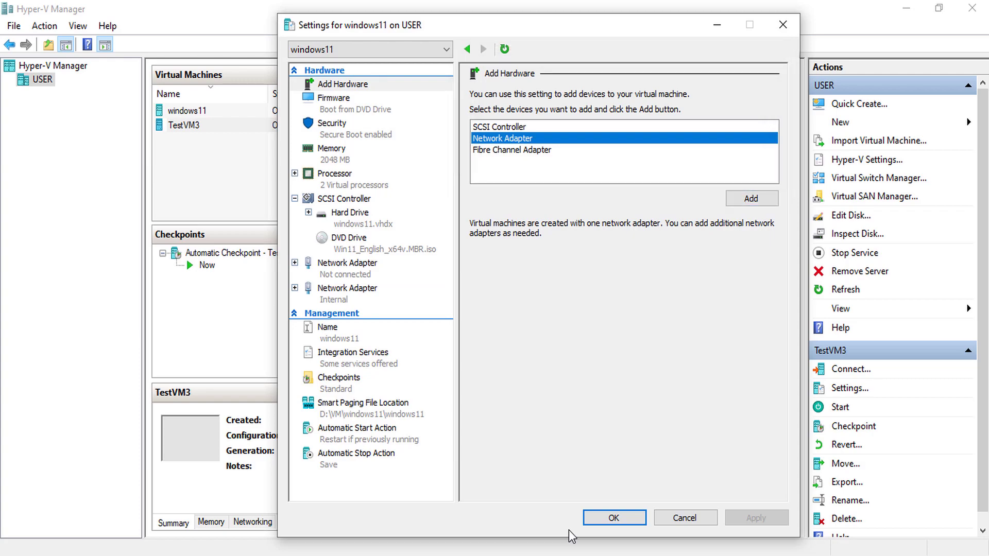
pyautogui.press('Up')
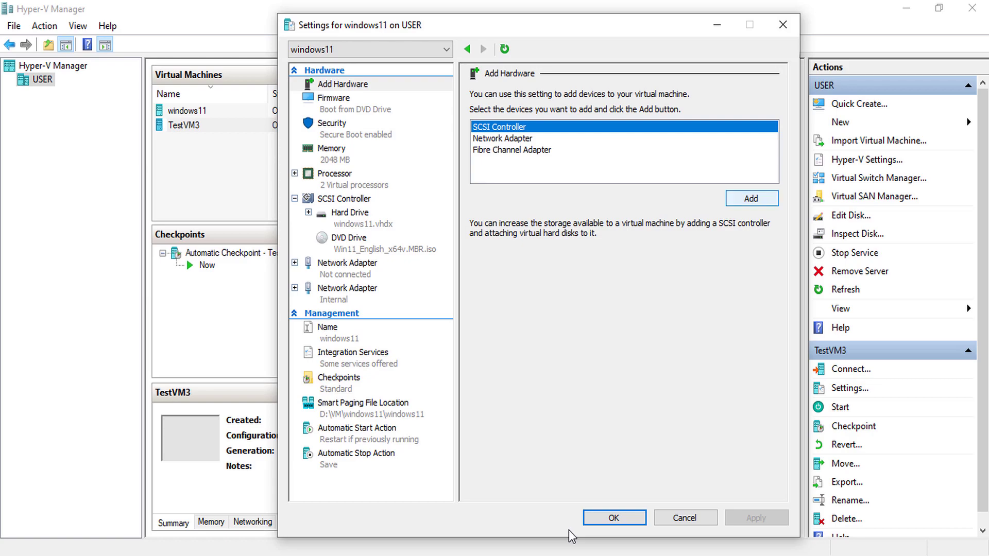
# Add a new SCSI controller to windows11 with a DVD Drive attached
pyautogui.click(751, 199)
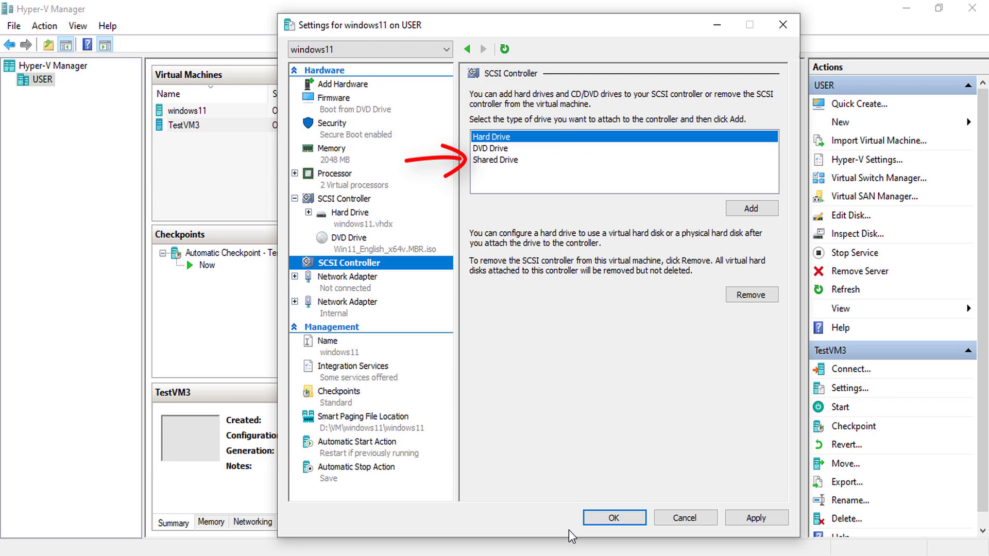
pyautogui.press('Tab')
pyautogui.press('Down')
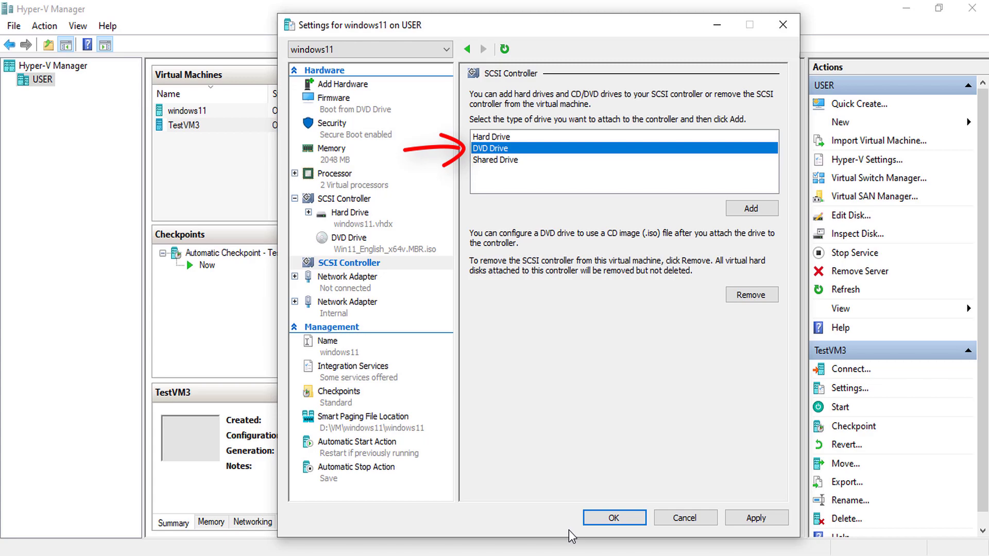
pyautogui.press('Tab')
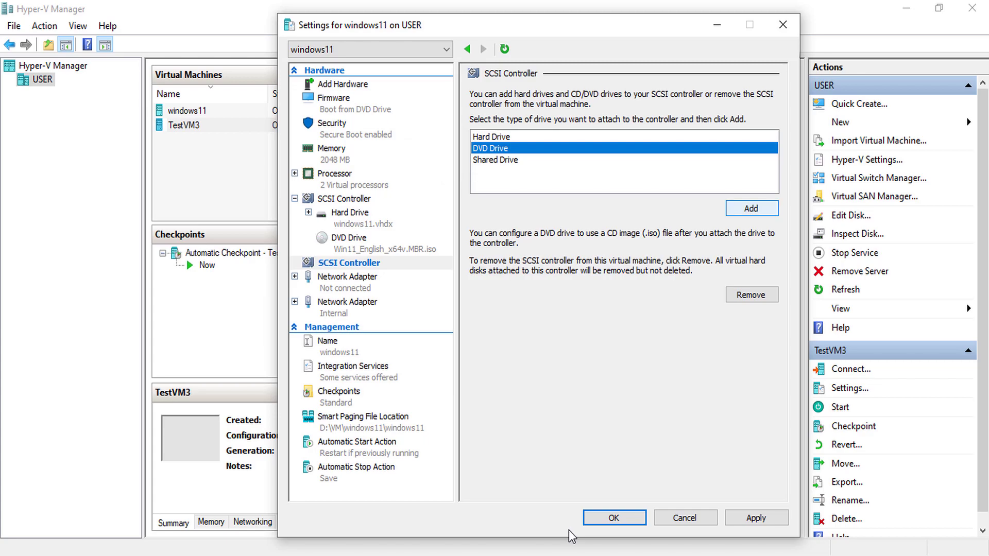
pyautogui.press('Return')
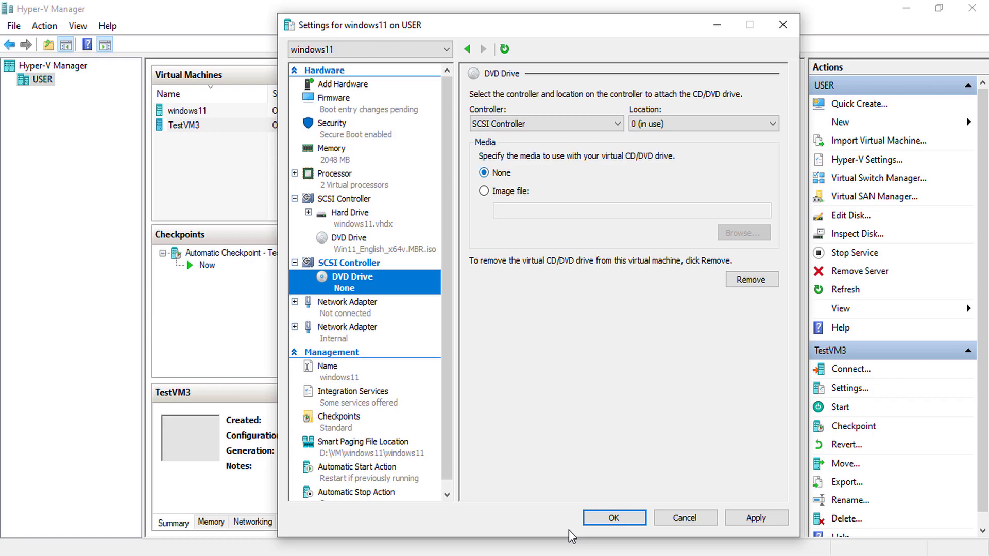
# Mount Windows 7.iso from E:\Soft\O_S as the DVD drive's image file and apply
pyautogui.press('Down')
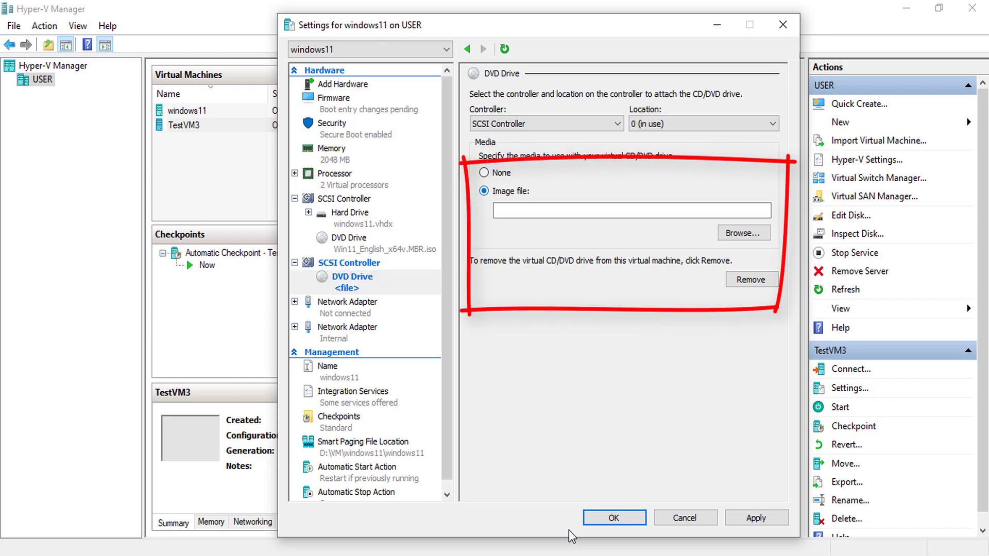
pyautogui.press('Tab')
pyautogui.press('Tab')
pyautogui.press('space')
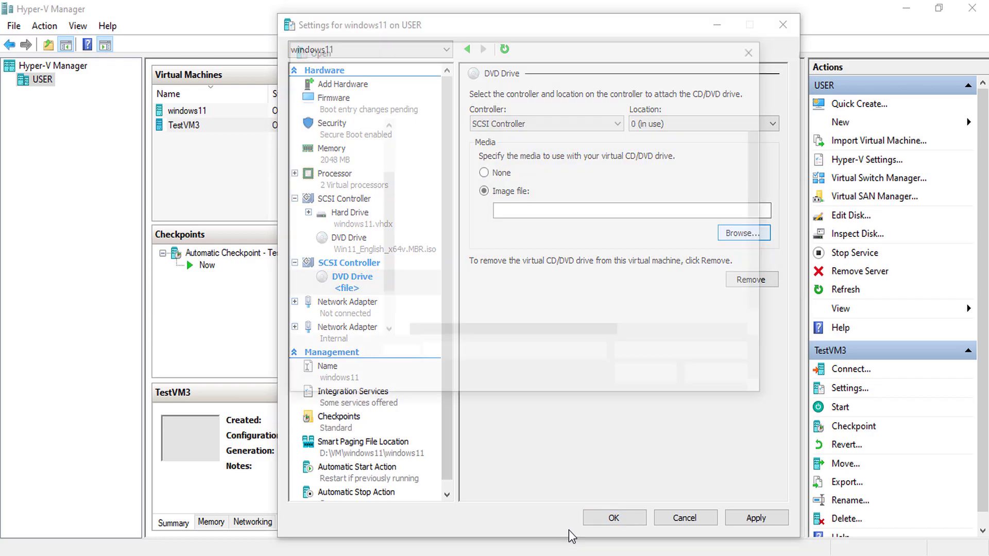
pyautogui.click(484, 276)
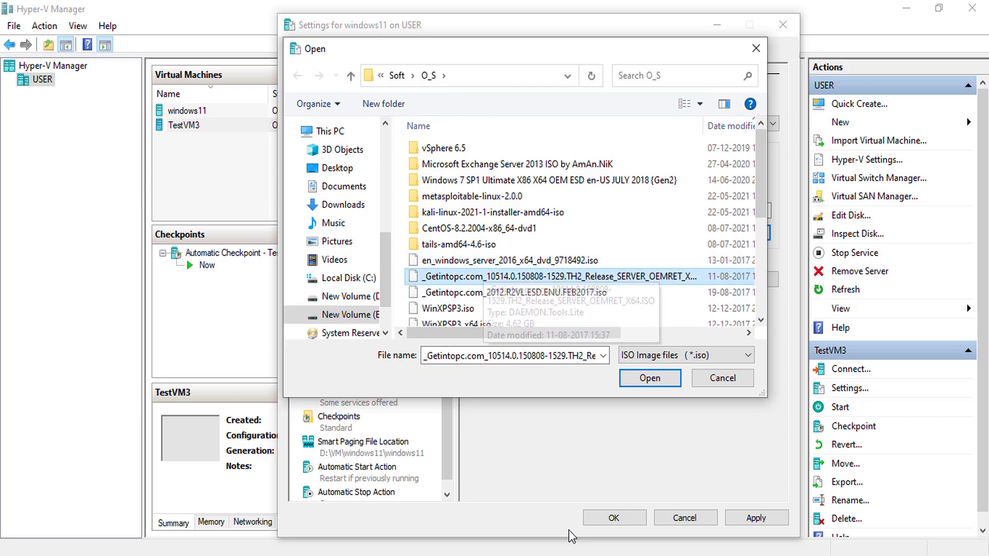
pyautogui.scroll(-1, 484, 301)
pyautogui.press('Down')
pyautogui.press('Down')
pyautogui.press('Down')
pyautogui.press('Down')
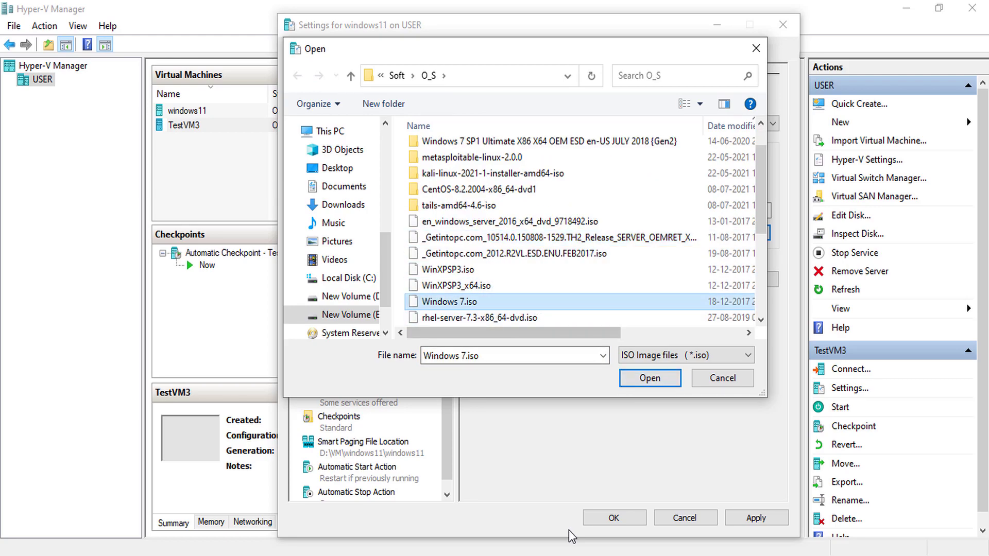
pyautogui.press('Tab')
pyautogui.press('Return')
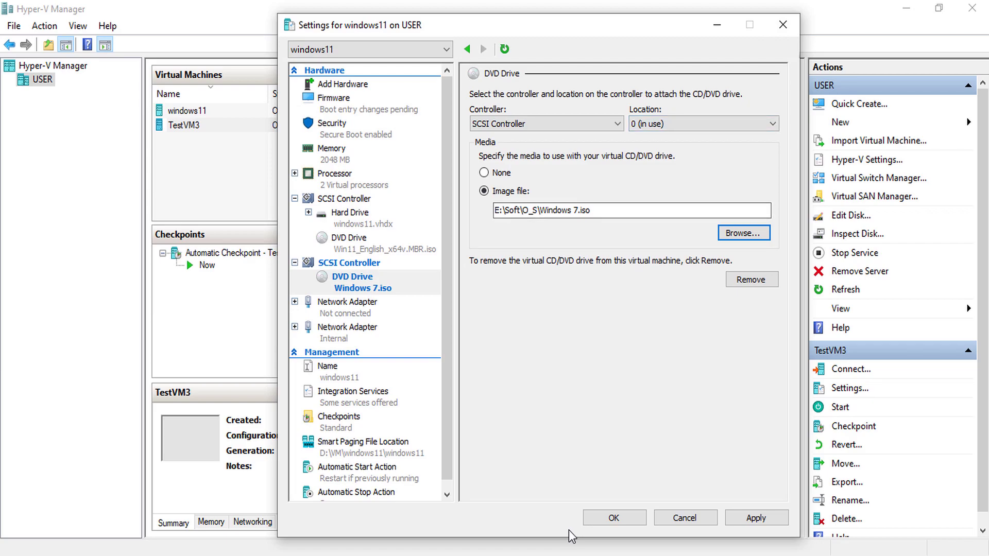
pyautogui.click(756, 518)
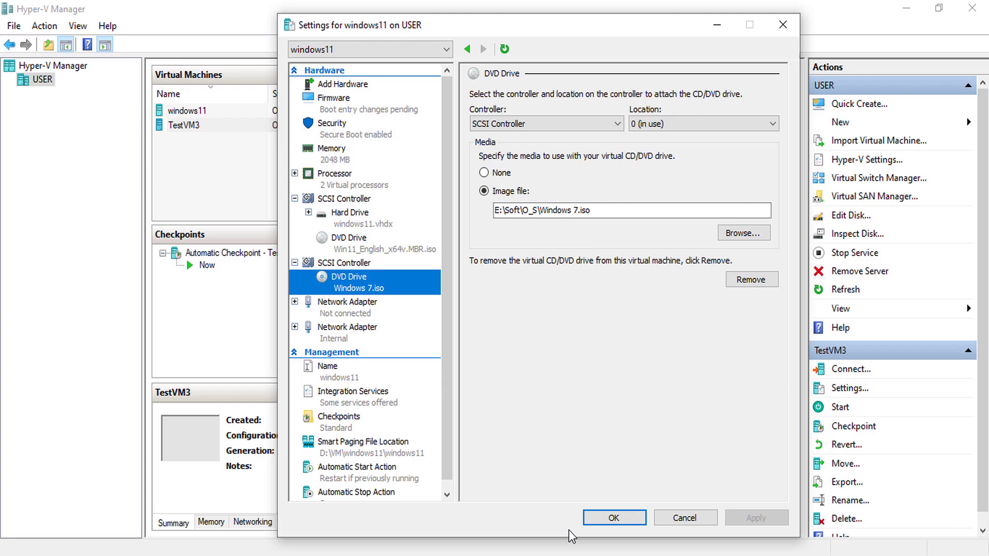
# In Firmware boot order, move the Windows 7.iso DVD entry to the top
pyautogui.press('Home')
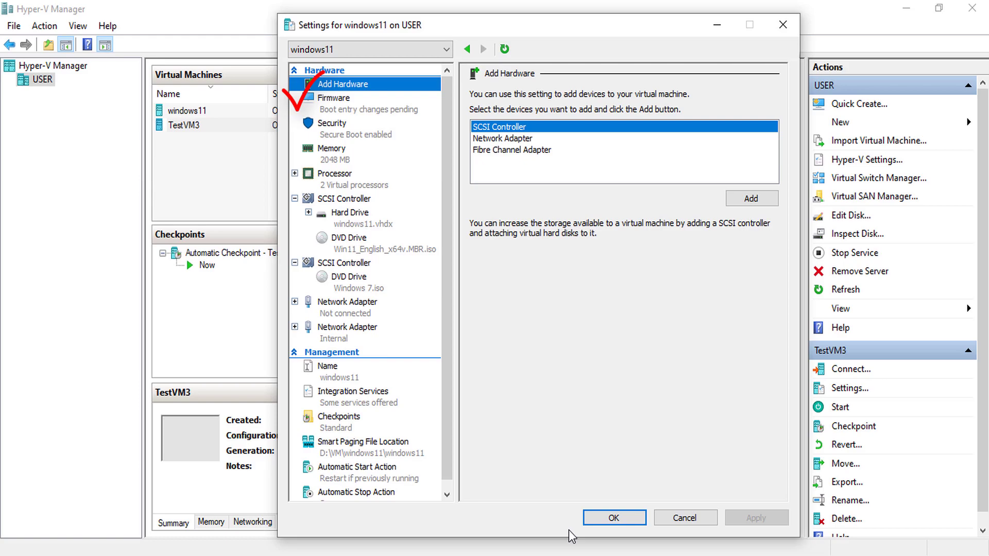
pyautogui.press('Down')
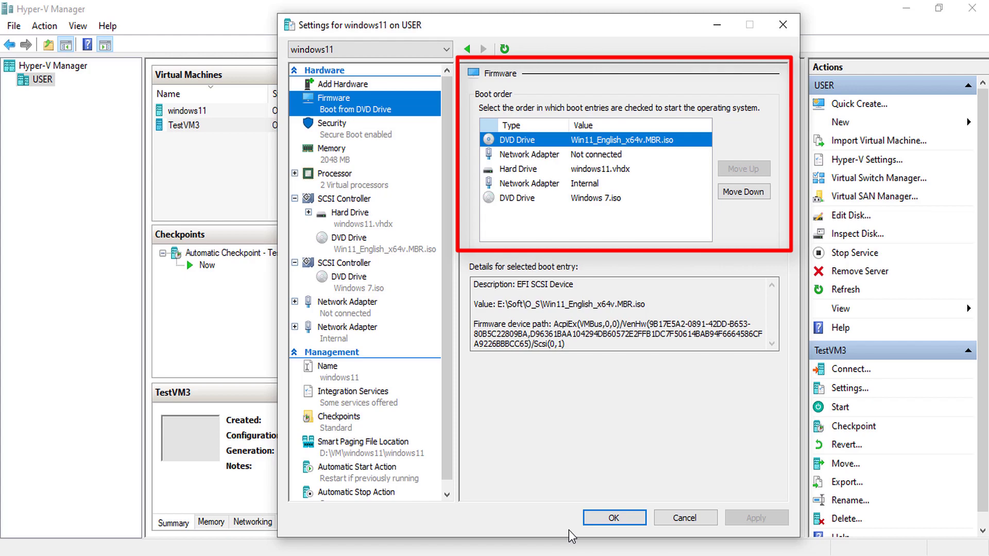
pyautogui.press('Tab')
pyautogui.press('End')
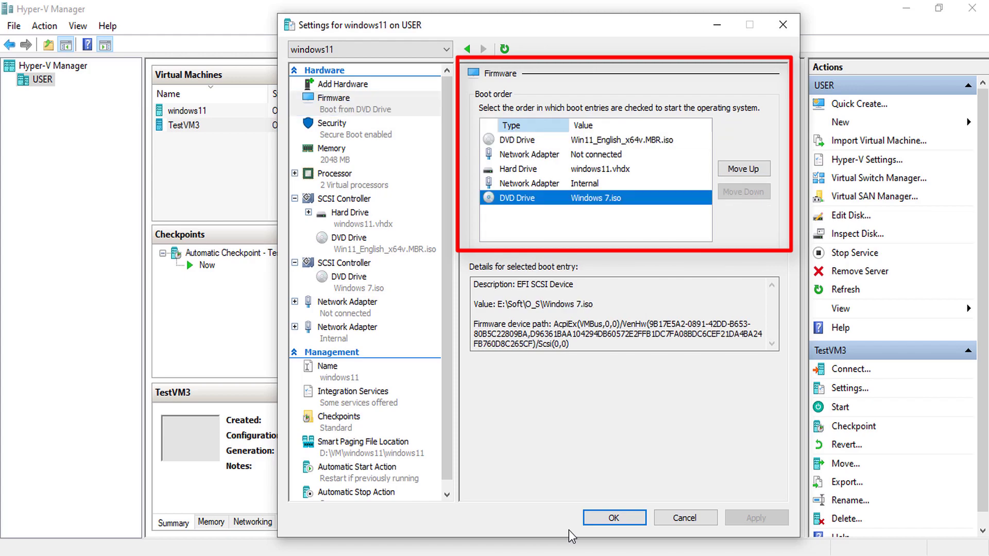
pyautogui.press('Home')
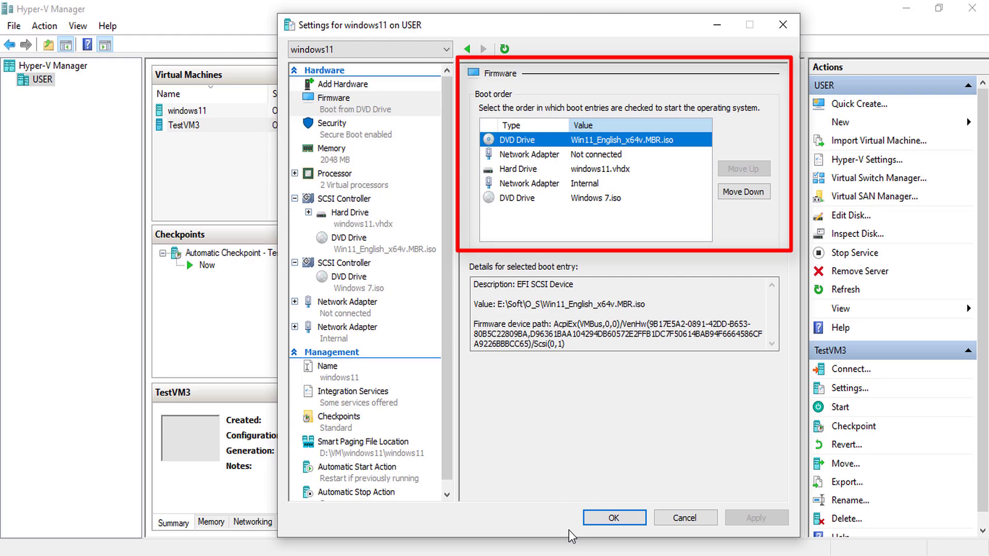
pyautogui.press('End')
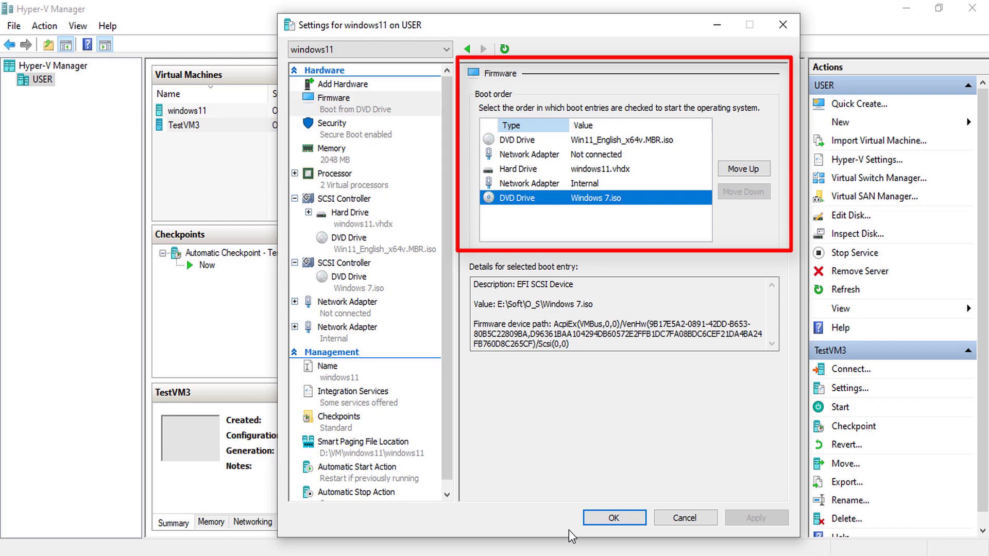
pyautogui.press('space')
pyautogui.press('space')
pyautogui.press('space')
pyautogui.press('space')
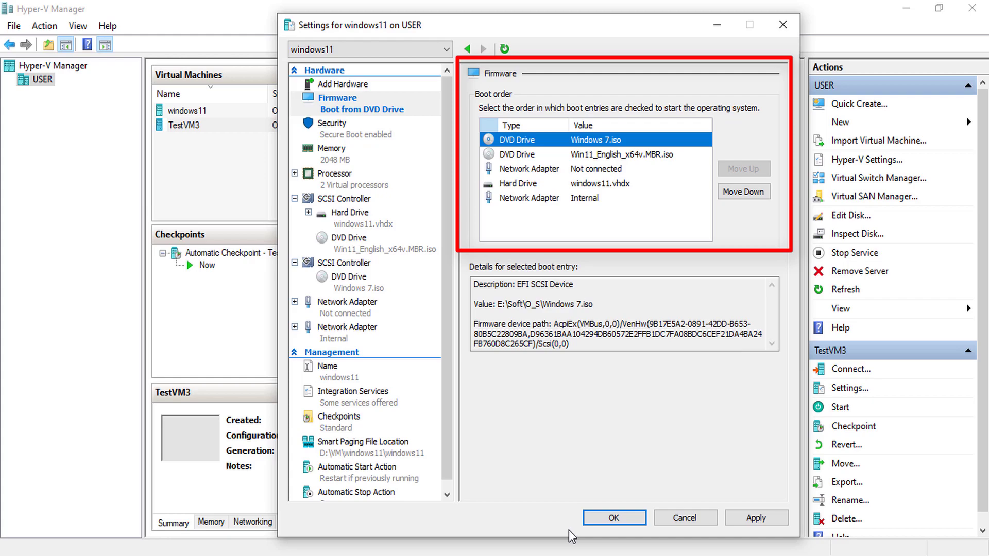
# Move the windows11.vhdx hard drive above Windows 7.iso so it boots first
pyautogui.press('Down')
pyautogui.press('Down')
pyautogui.press('Down')
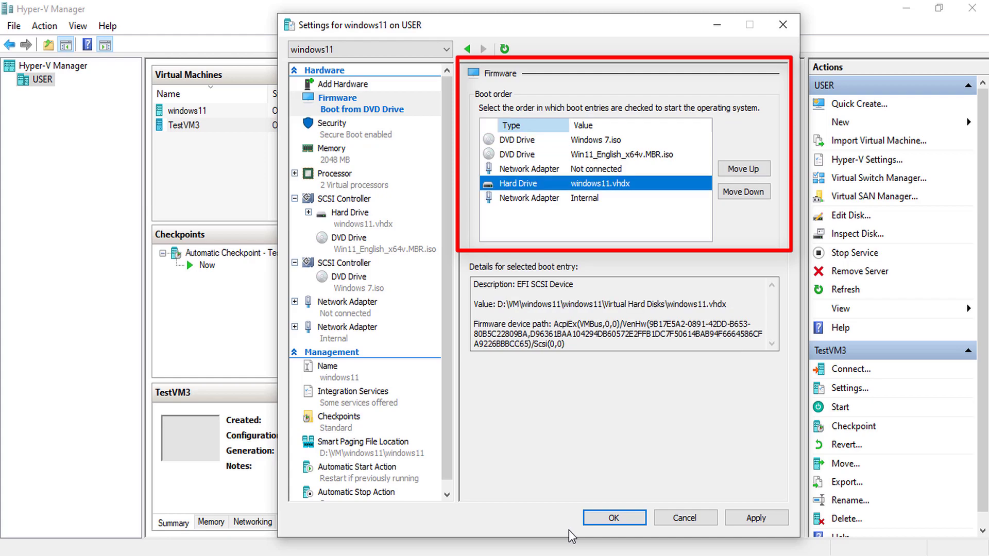
pyautogui.press('space')
pyautogui.press('space')
pyautogui.press('space')
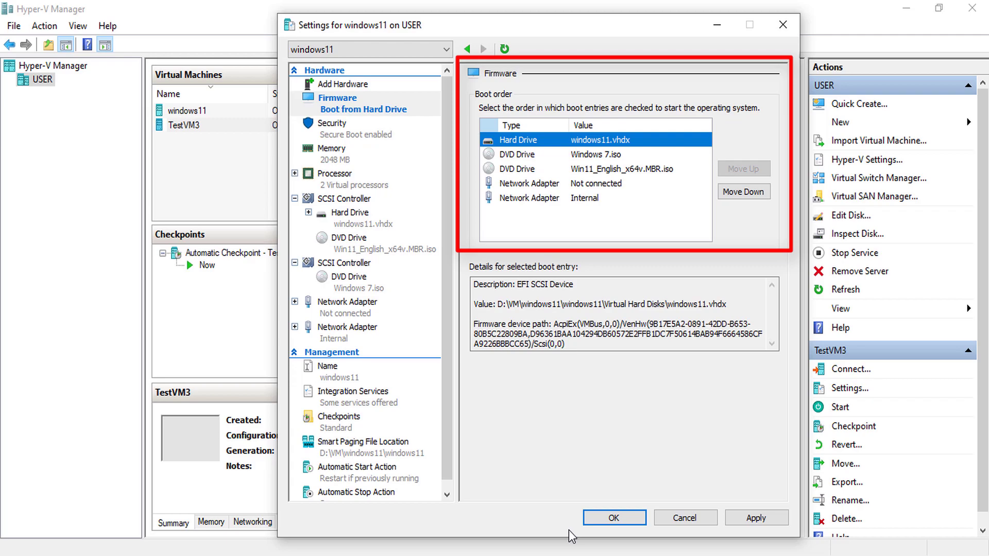
pyautogui.press('Down')
pyautogui.press('Down')
pyautogui.press('Down')
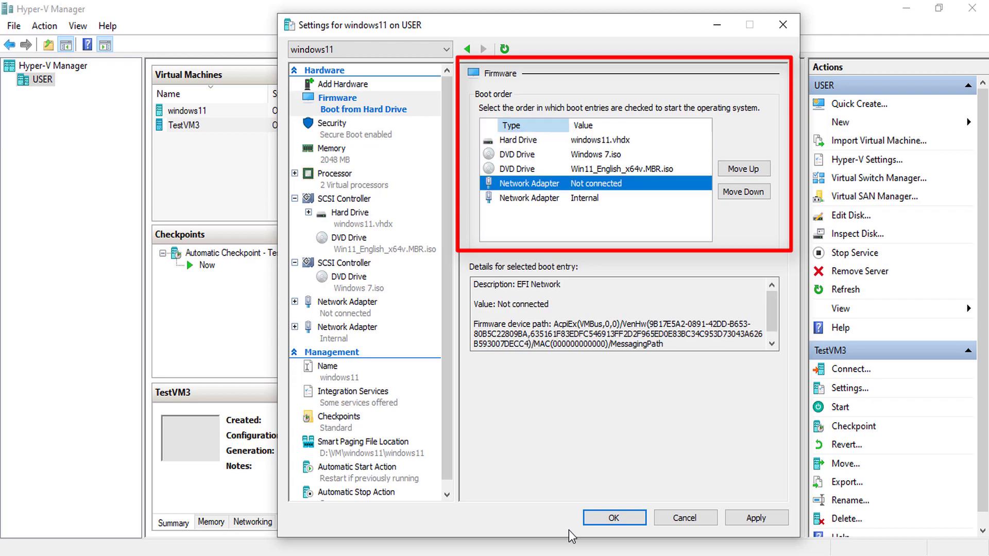
pyautogui.press('Tab')
pyautogui.press('Tab')
pyautogui.press('Down')
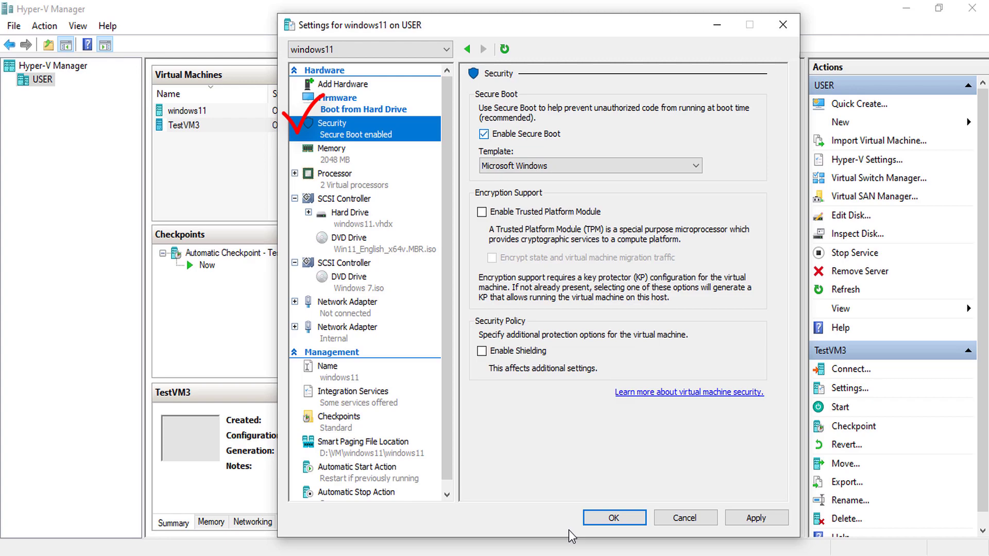
# Toggle Secure Boot and TPM off and back, leaving Secure Boot enabled and TPM unchecked
pyautogui.click(483, 134)
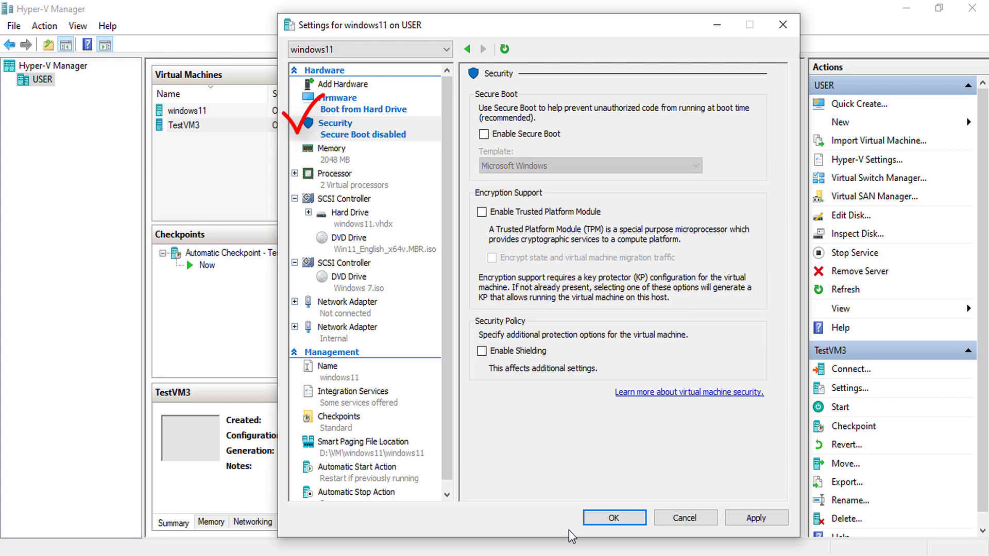
pyautogui.click(482, 212)
pyautogui.click(483, 134)
pyautogui.click(481, 212)
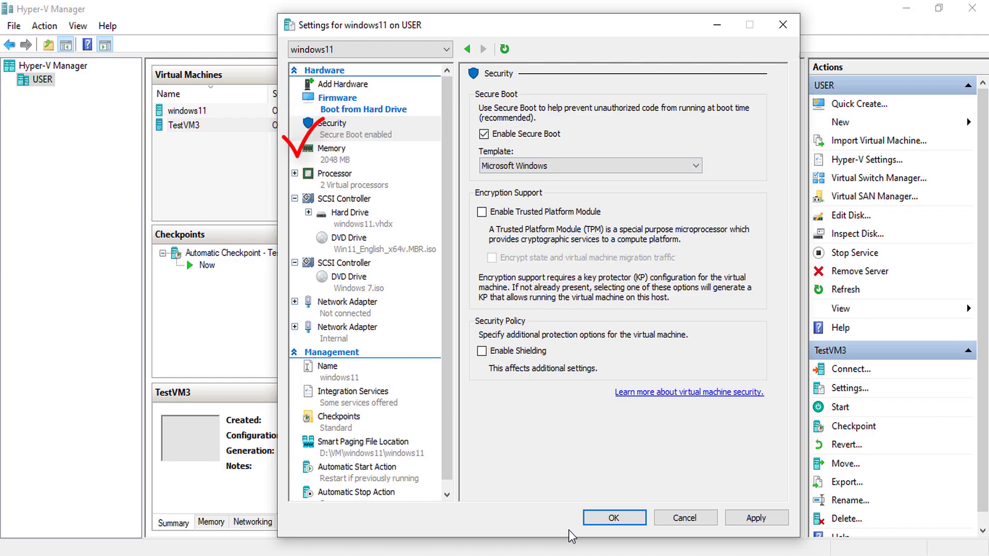
pyautogui.click(331, 153)
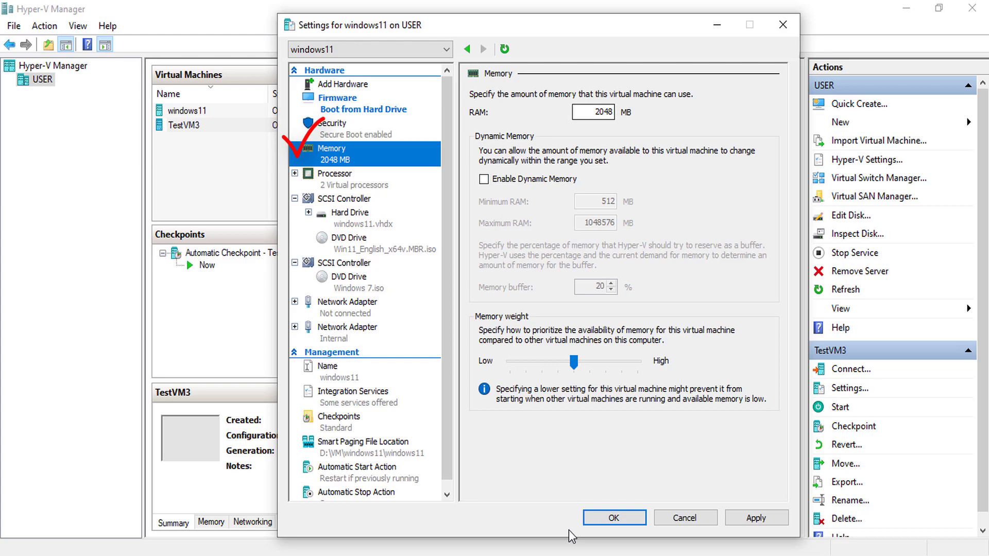
# Set windows11's startup RAM to 1024 MB and apply it
pyautogui.press('Tab')
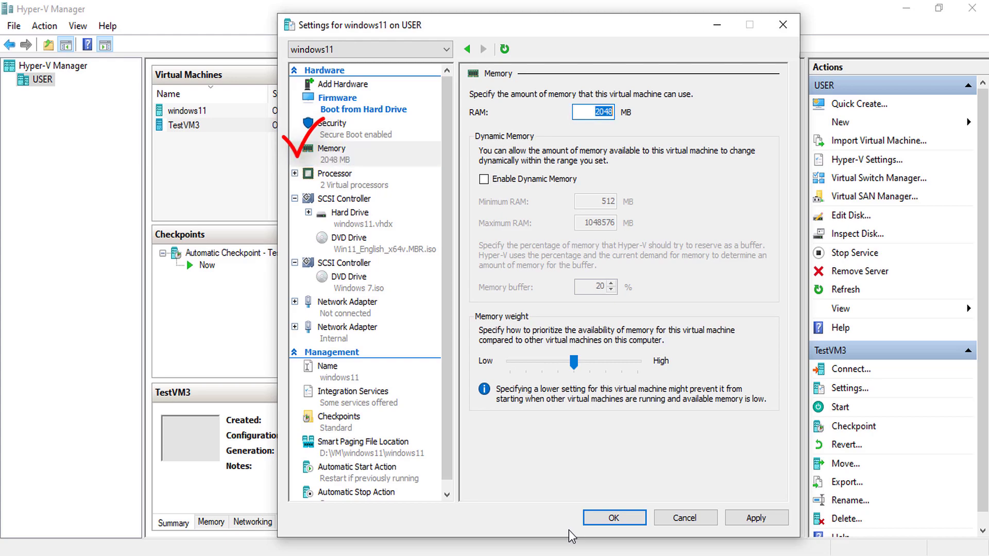
pyautogui.write('1024')
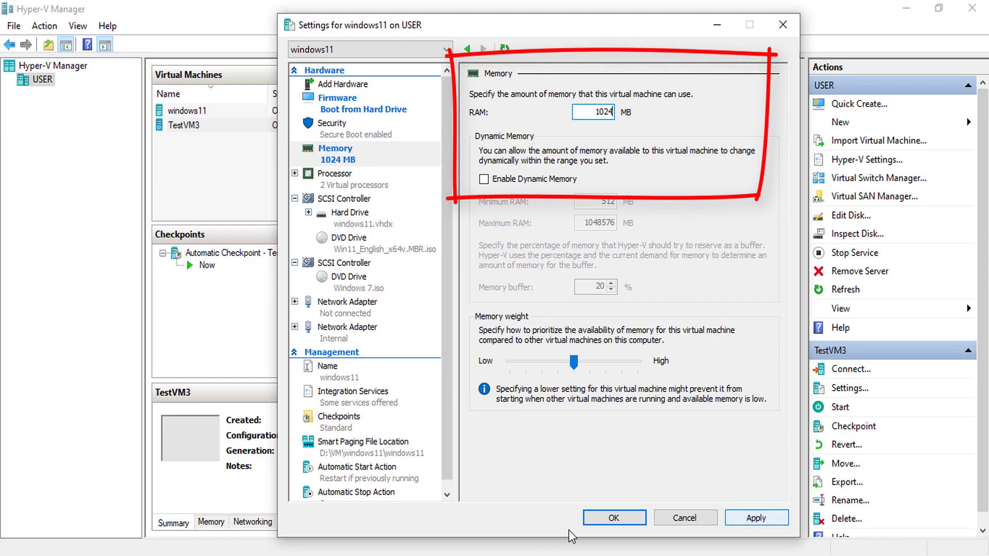
pyautogui.hotkey('alt', 'a')
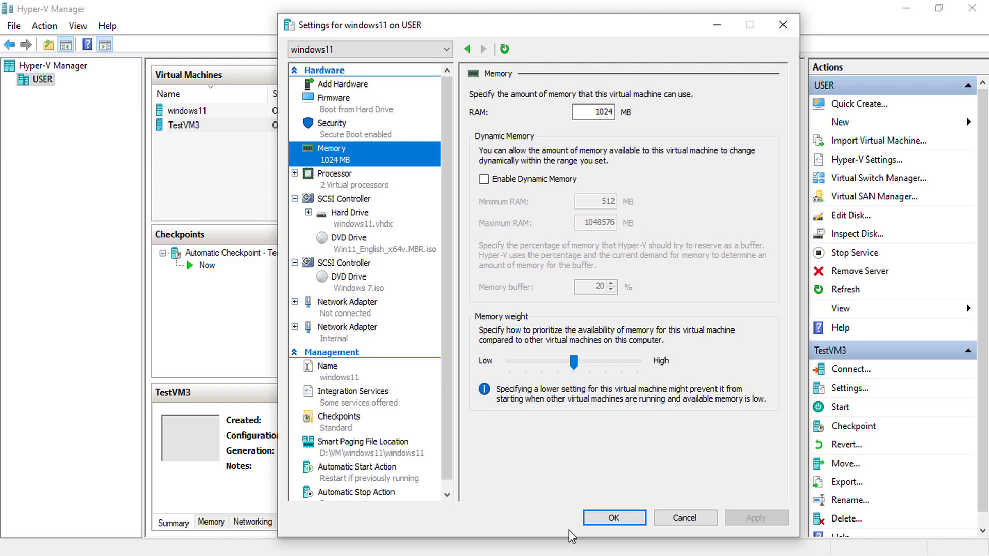
# Try 4 and 3 virtual processors on the Processor page, leaving the count at 2
pyautogui.press('Down')
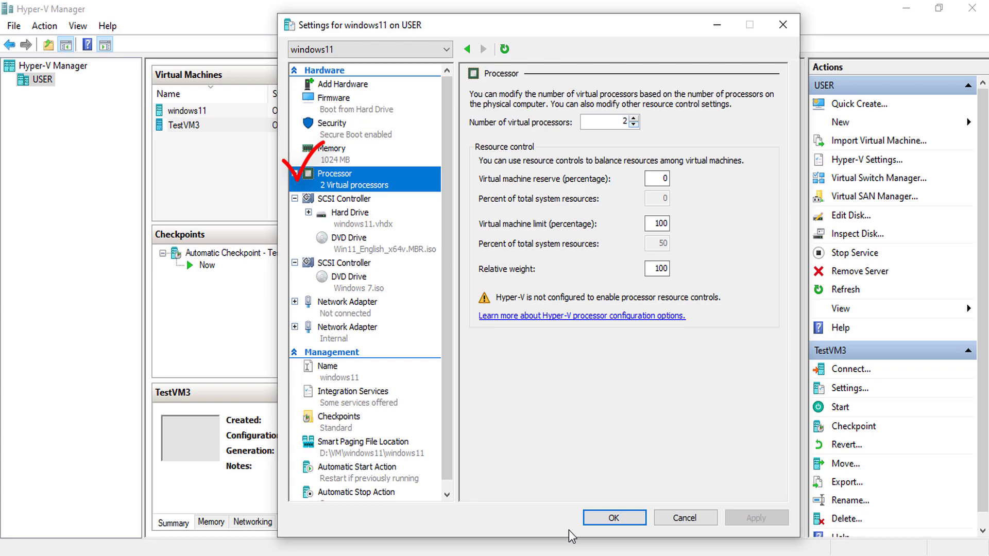
pyautogui.press('Tab')
pyautogui.hotkey('ctrl', 'a')
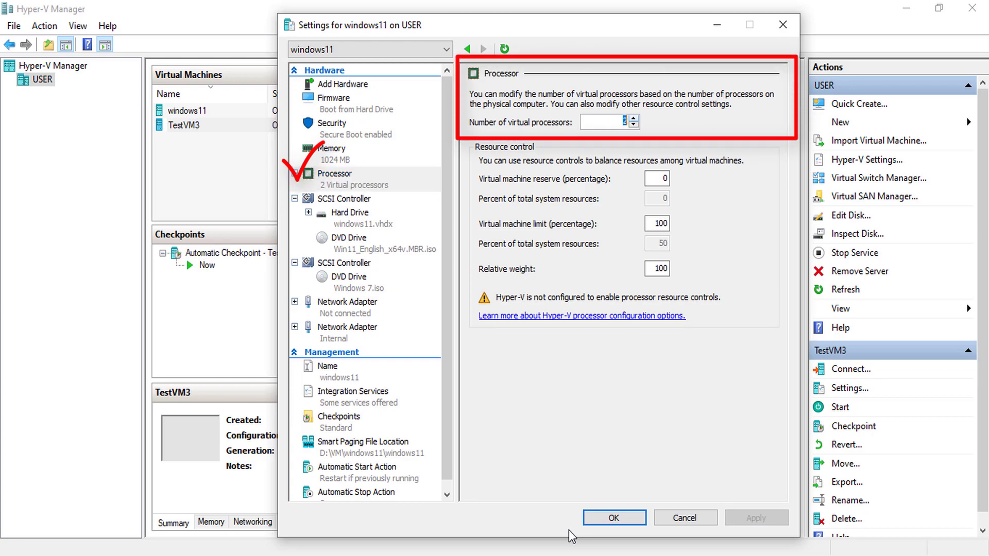
pyautogui.write('4')
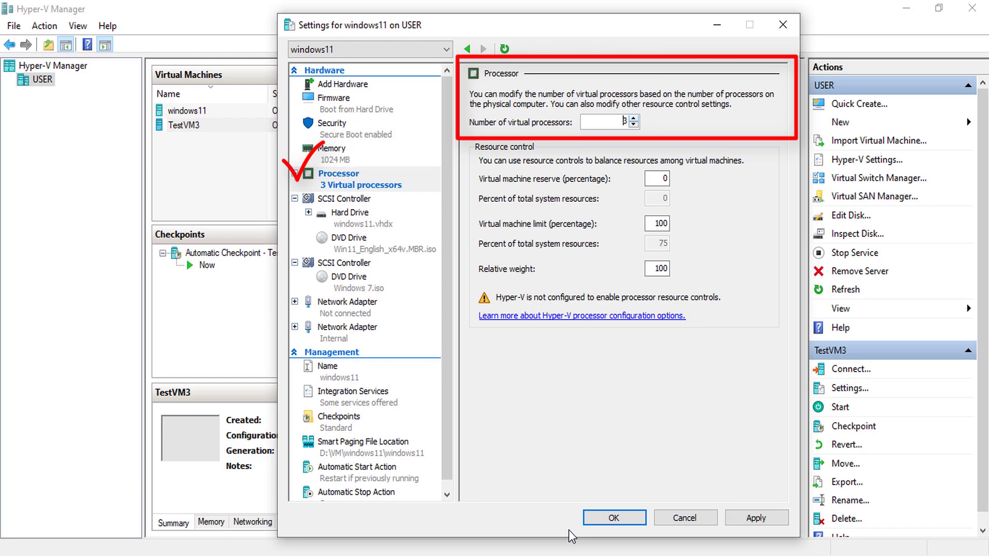
pyautogui.press('Down')
pyautogui.press('Down')
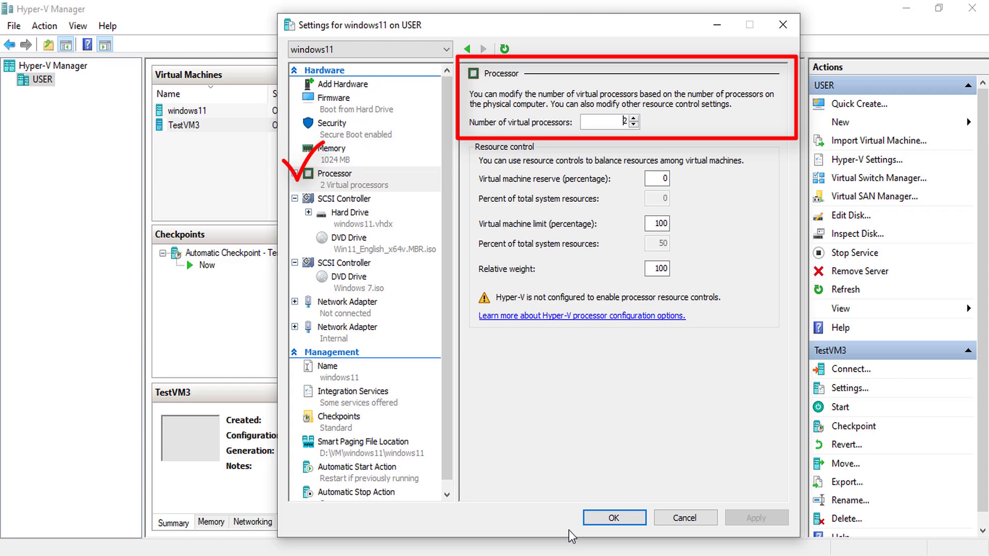
pyautogui.hotkey('shift', 'Tab')
pyautogui.press('Down')
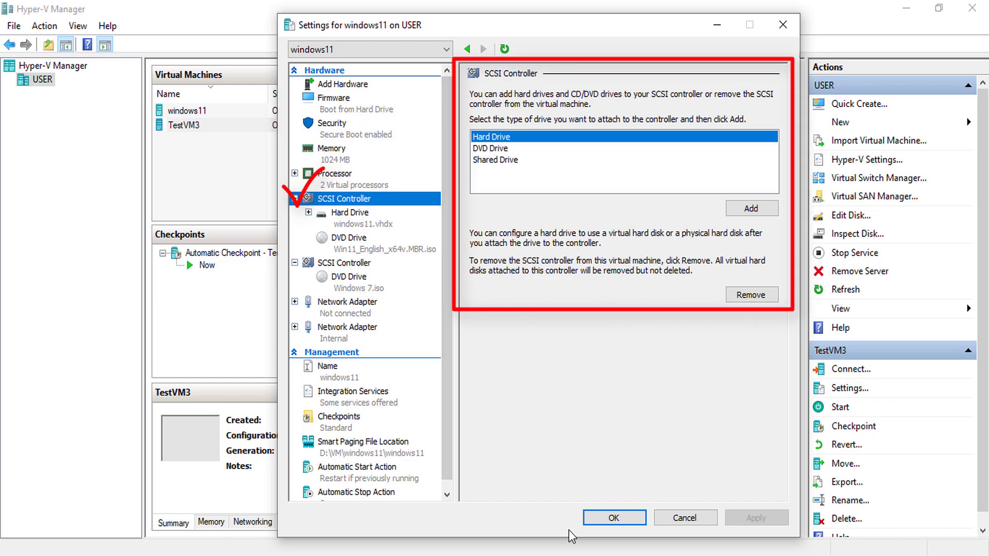
# Look over the hard drive, Windows 7.iso DVD drive and Internal network adapter settings
pyautogui.press('Down')
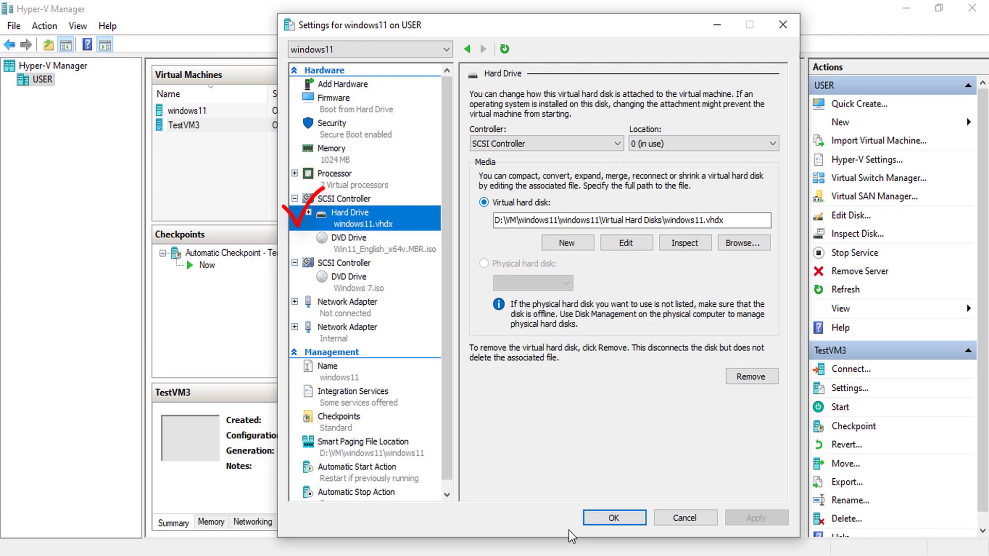
pyautogui.click(355, 282)
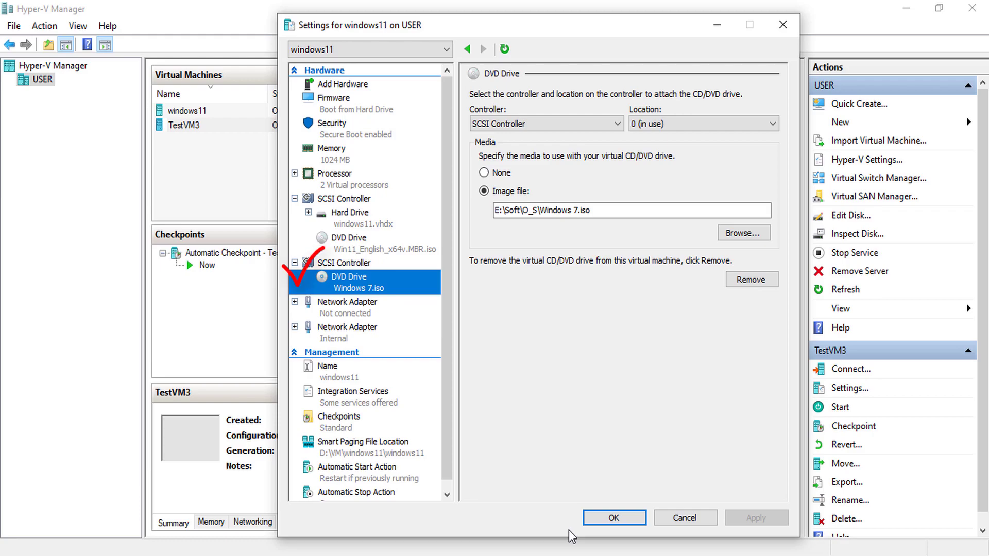
pyautogui.press('Down')
pyautogui.press('Down')
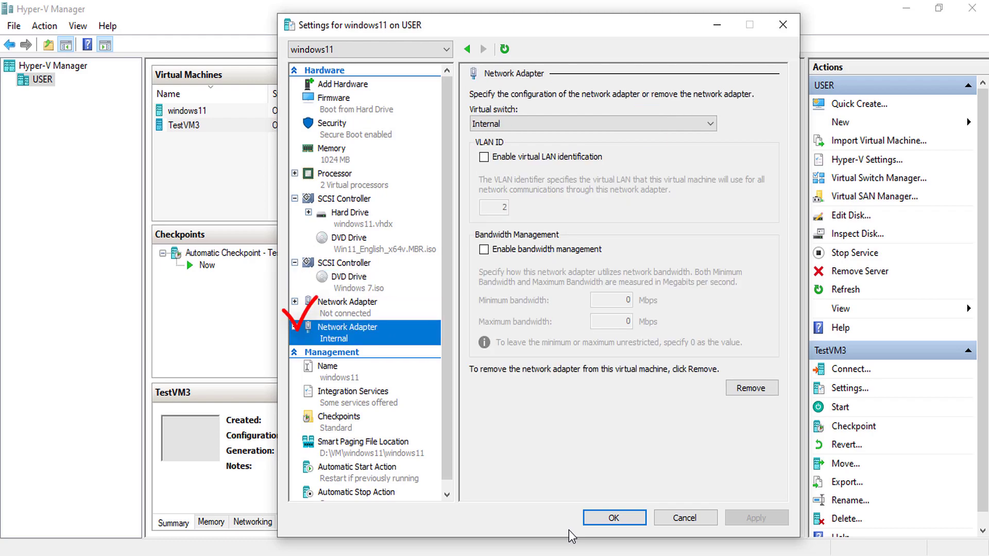
pyautogui.scroll(-1, 365, 282)
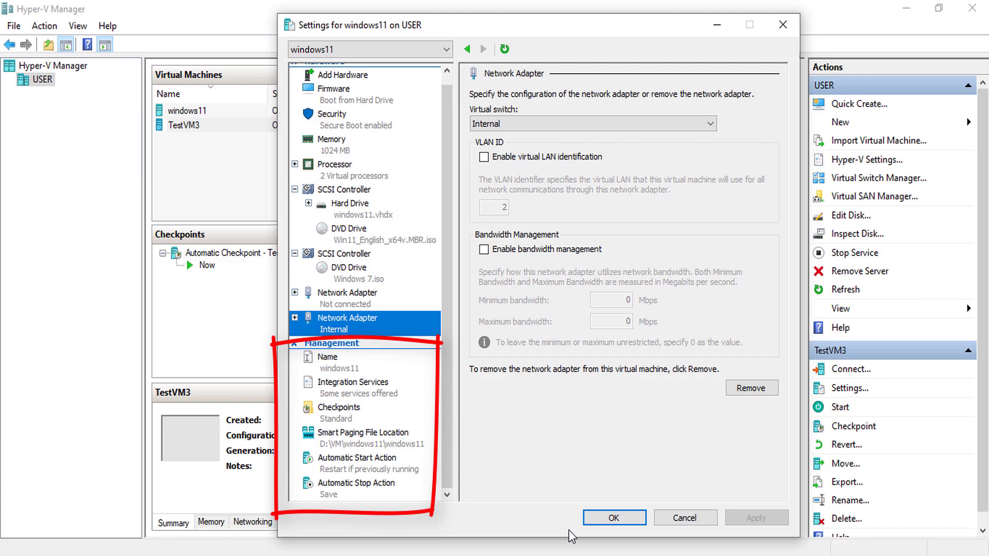
pyautogui.scroll(1, 569, 531)
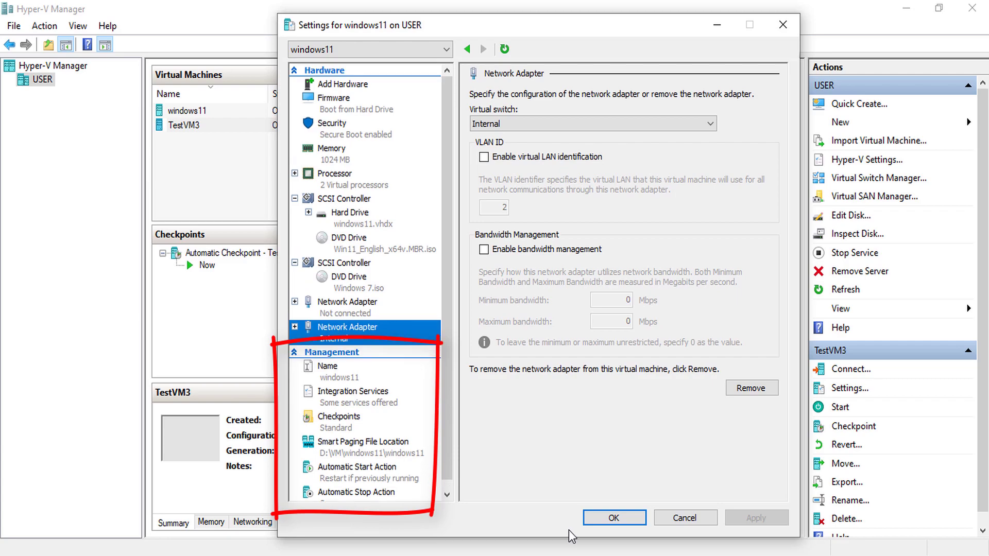
# Collapse the Hardware section and expand Management to list Checkpoints and automatic start/stop actions
pyautogui.press('Home')
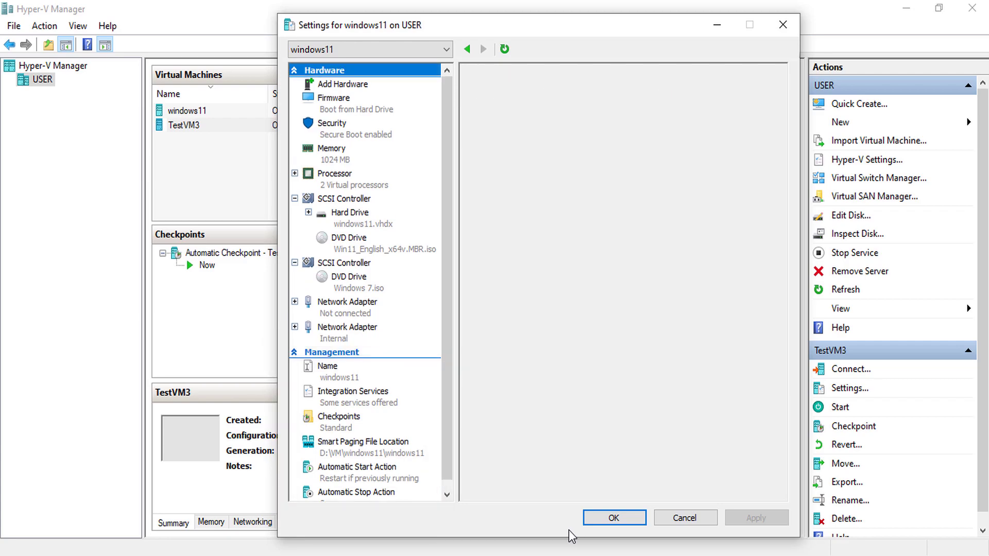
pyautogui.press('Left')
pyautogui.press('Down')
pyautogui.press('Left')
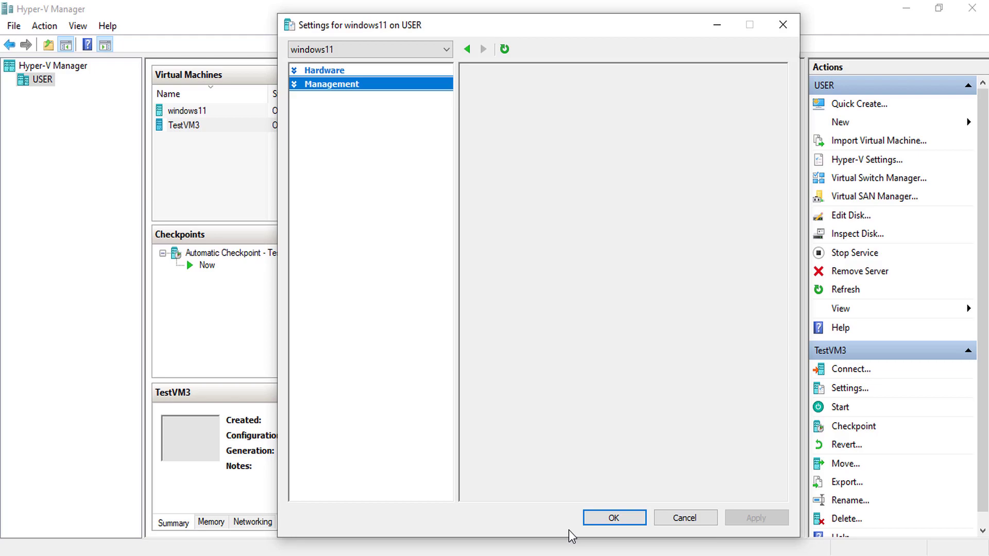
pyautogui.press('Up')
pyautogui.press('Right')
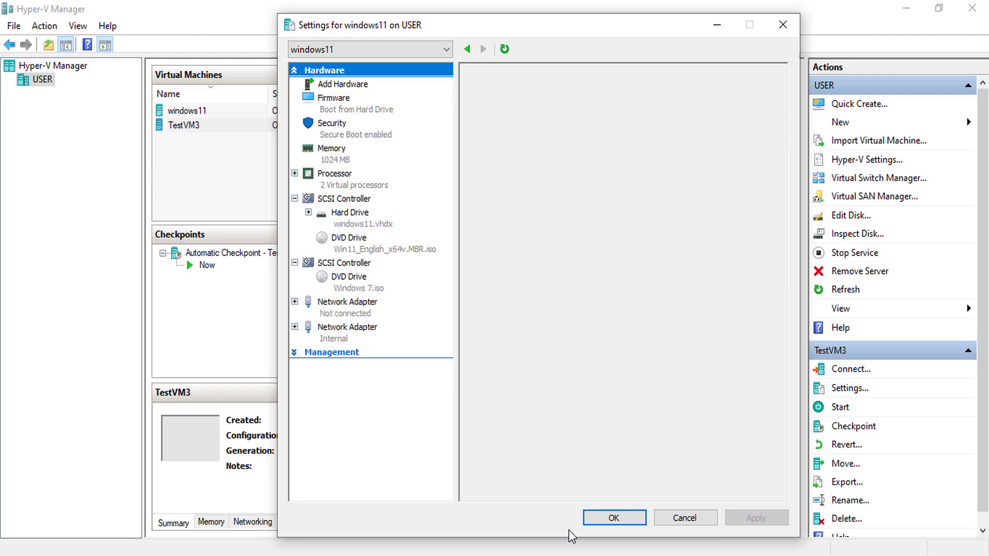
pyautogui.press('Left')
pyautogui.press('Down')
pyautogui.press('Right')
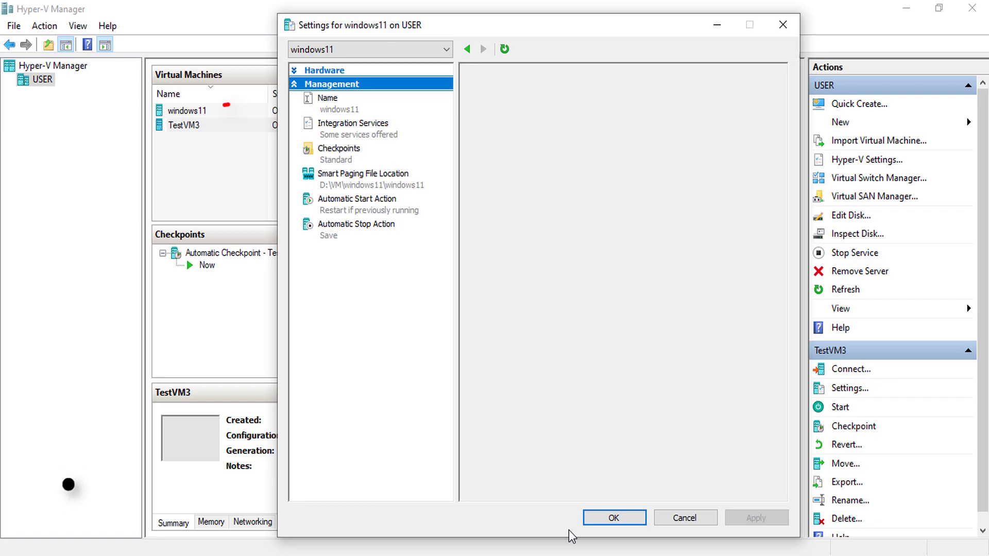
# Rename the VM to 'windows11 Gen2 VM', apply it, and go to the Integration Services page
pyautogui.press('Down')
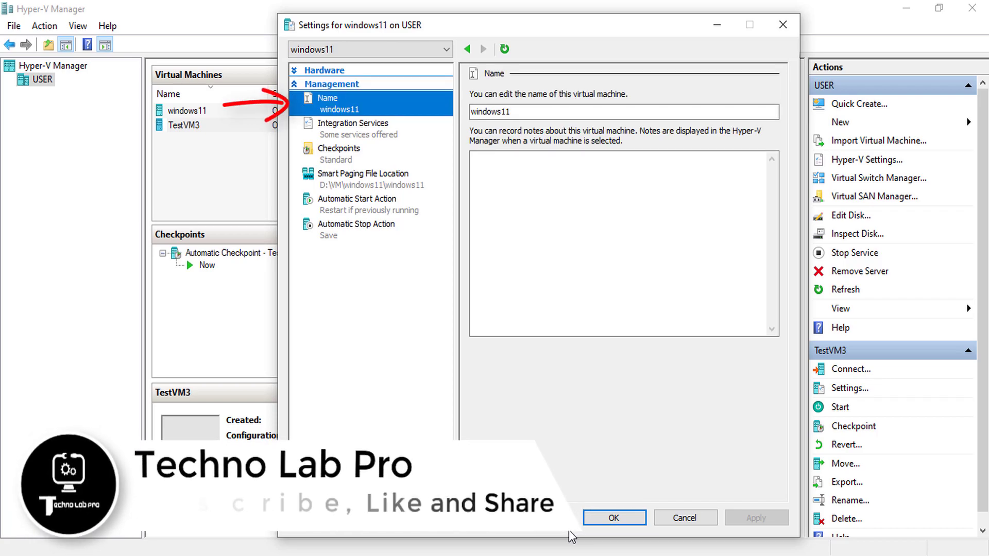
pyautogui.press('Tab')
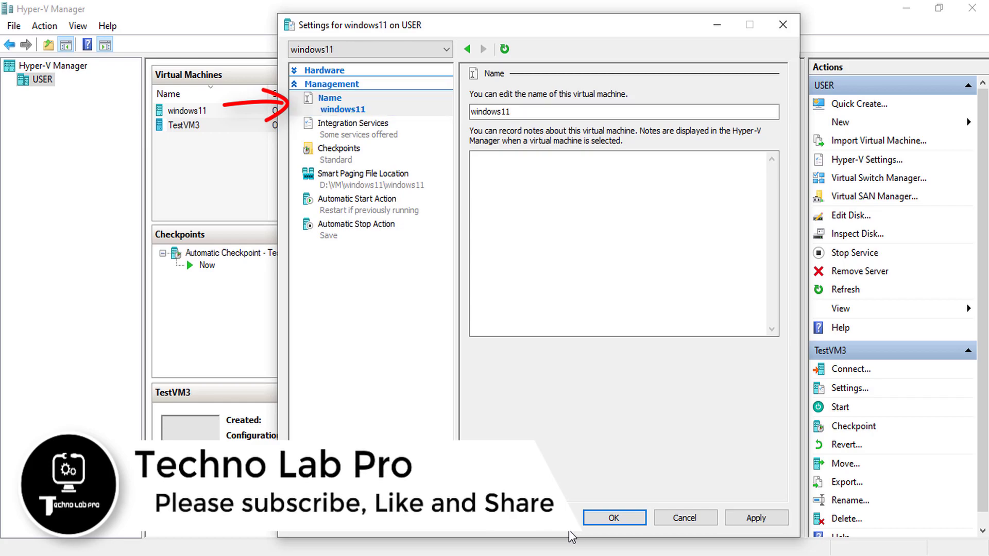
pyautogui.write('Gen2')
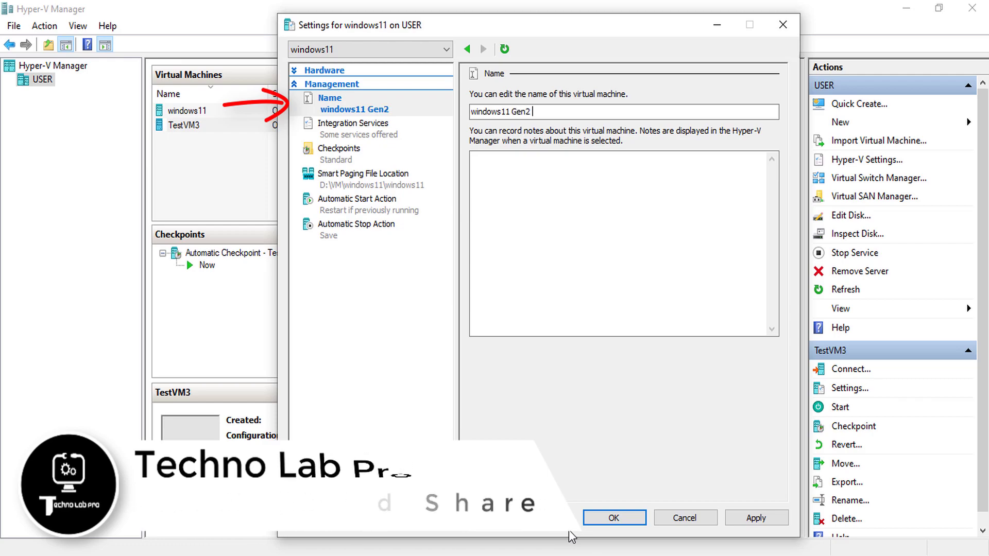
pyautogui.write(' VM')
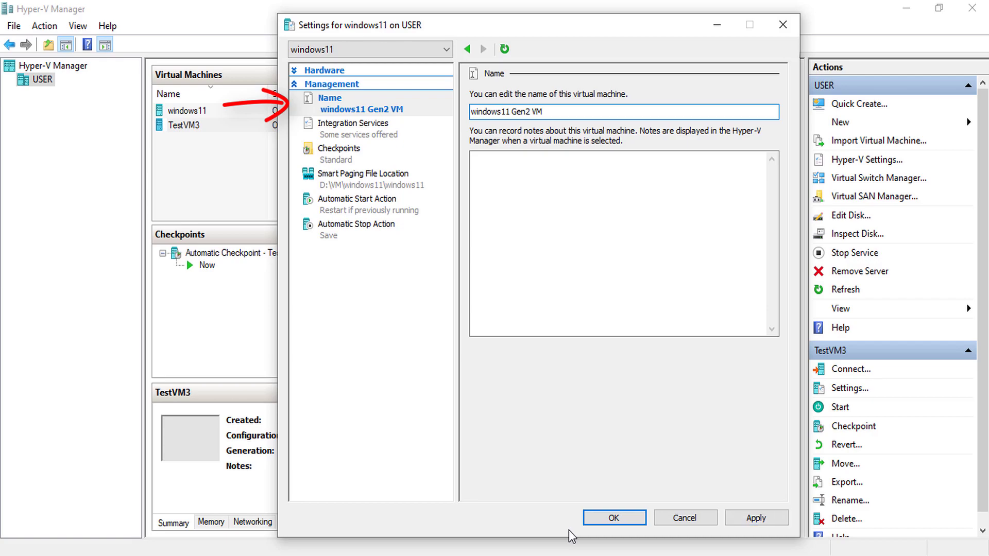
pyautogui.hotkey('alt', 'a')
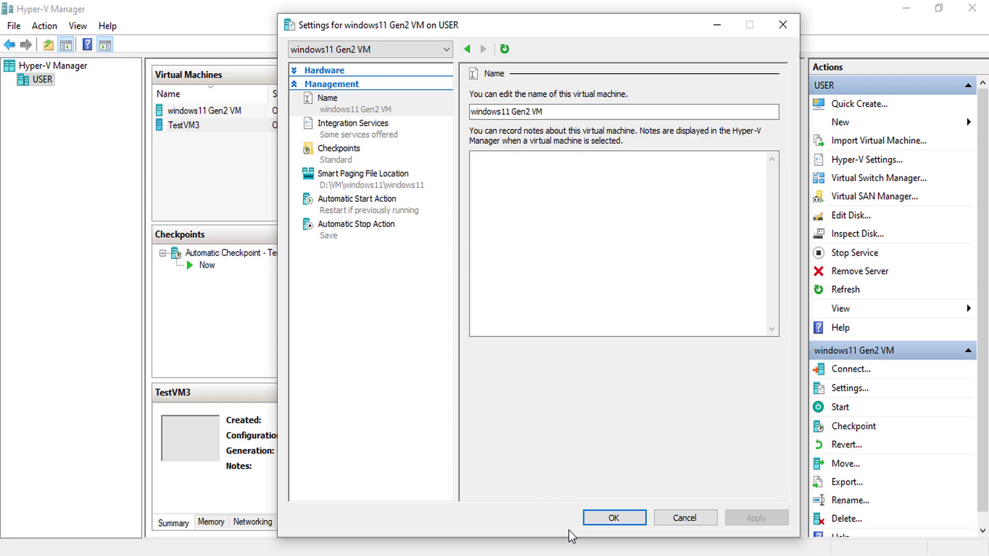
pyautogui.press('Down')
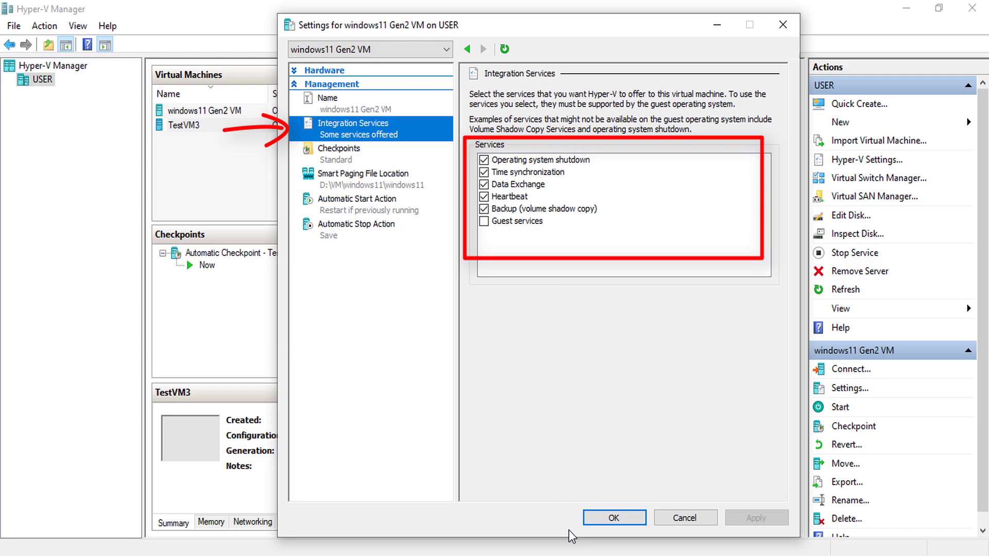
# Toggle the Data Exchange and Heartbeat services off and back on, leaving them enabled
pyautogui.press('Tab')
pyautogui.press('Down')
pyautogui.press('Down')
pyautogui.press('space')
pyautogui.press('space')
pyautogui.press('Down')
pyautogui.press('space')
pyautogui.press('Up')
pyautogui.press('space')
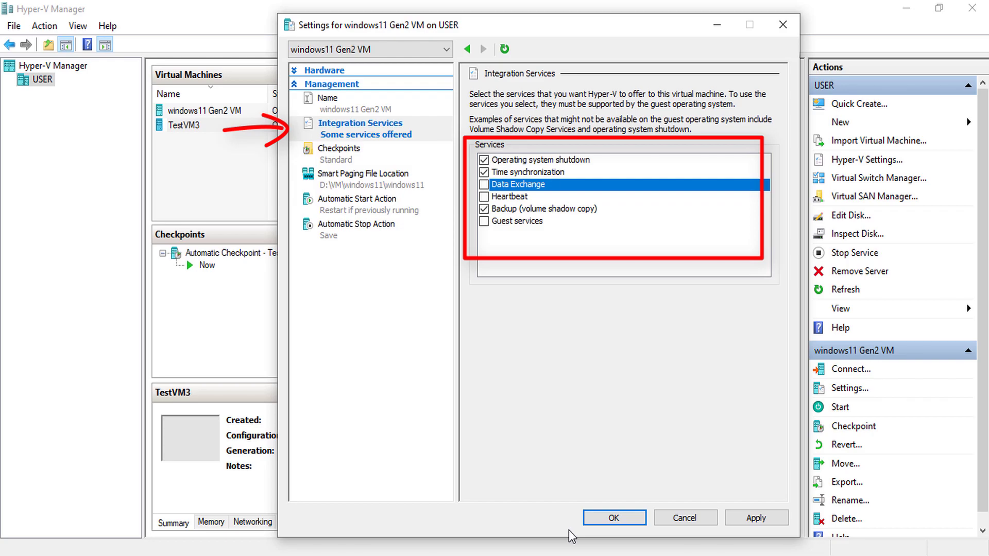
pyautogui.press('Down')
pyautogui.press('space')
pyautogui.press('Up')
pyautogui.press('space')
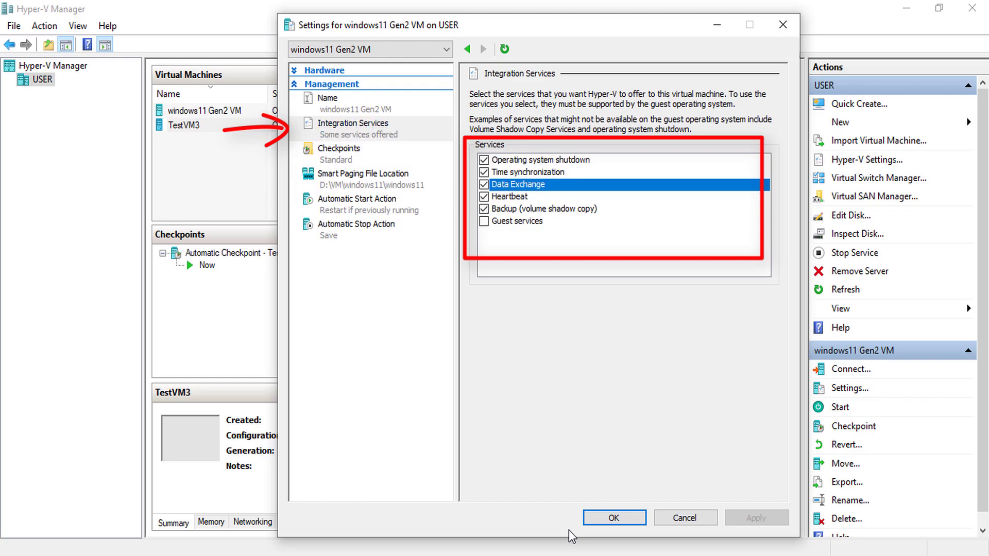
pyautogui.press('Down')
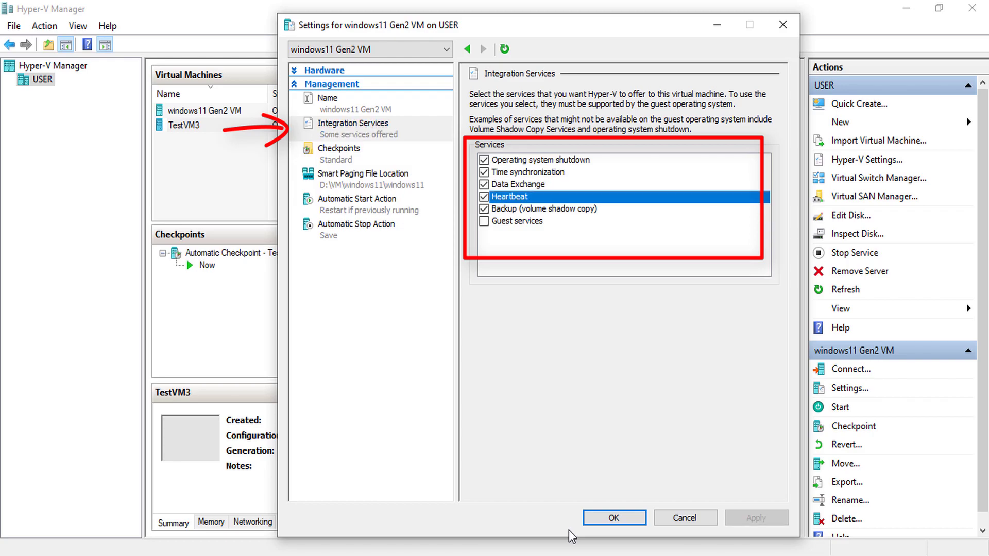
# Go to the Checkpoints page and toggle Enable checkpoints off and back on
pyautogui.hotkey('shift', 'Tab')
pyautogui.press('Down')
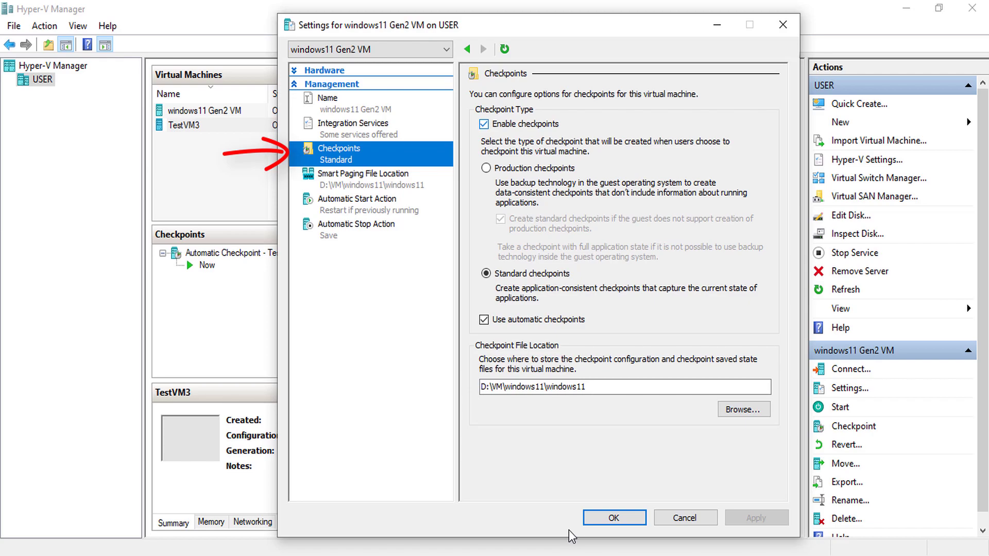
pyautogui.press('Tab')
pyautogui.press('space')
pyautogui.press('space')
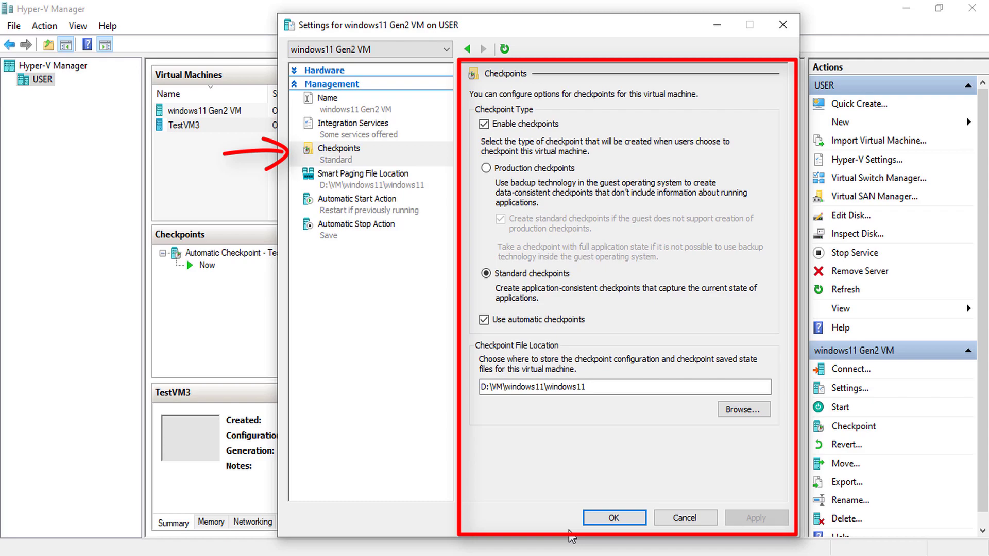
# Switch the checkpoint type to Production and select the D:\VM\windows11\windows11 checkpoint file path
pyautogui.click(486, 169)
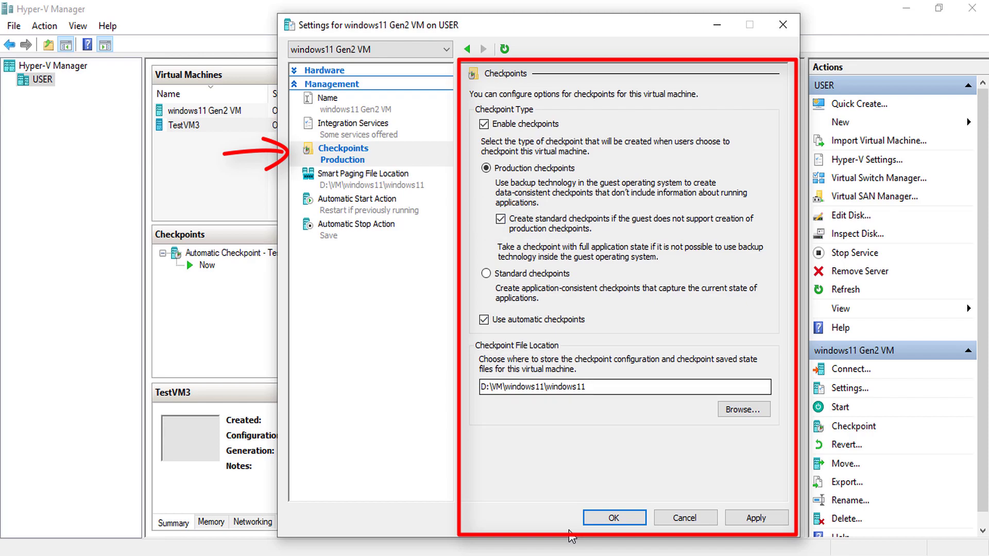
pyautogui.moveTo(587, 387); pyautogui.dragTo(496, 387)
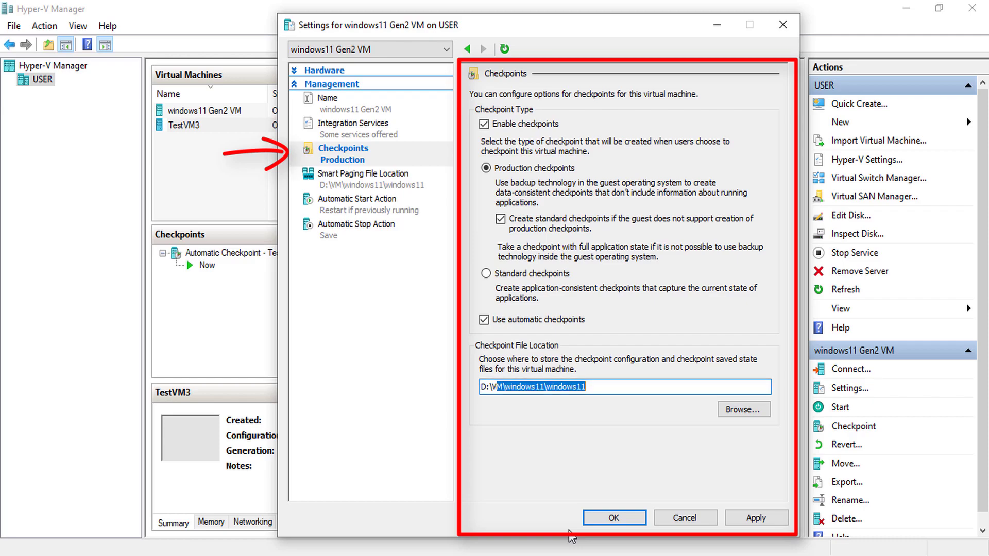
pyautogui.click(587, 387)
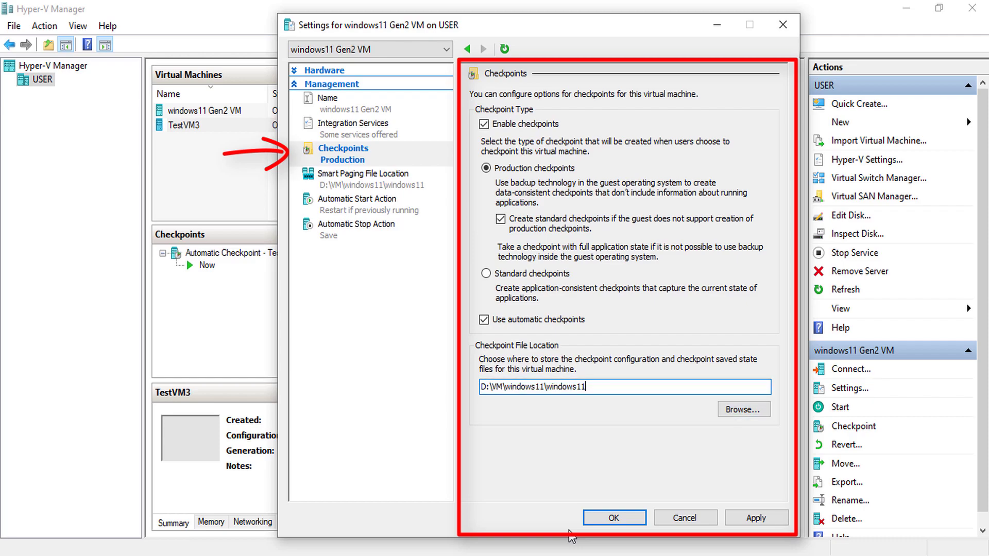
pyautogui.moveTo(587, 387); pyautogui.dragTo(481, 387)
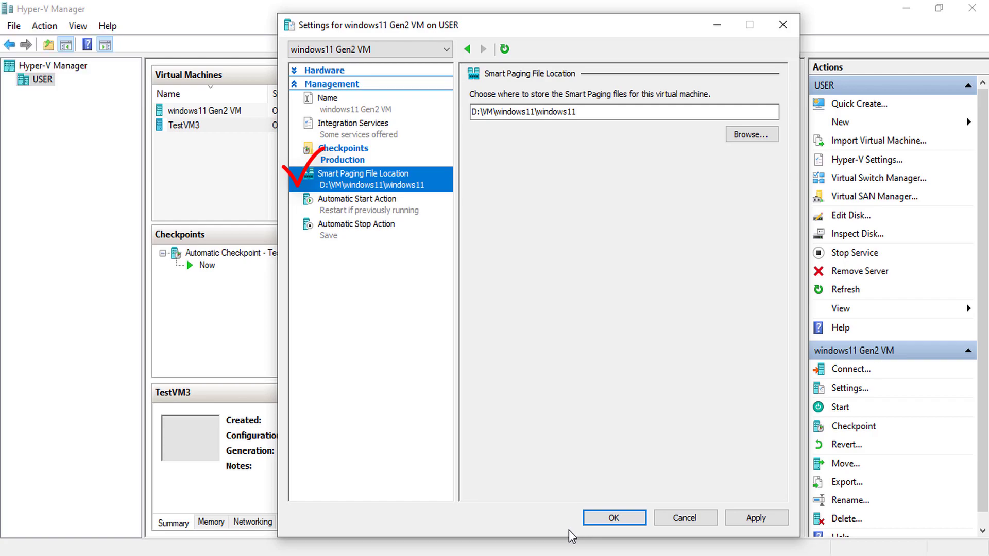
# Review the Smart Paging path and the Automatic Start Action startup delay without changes
pyautogui.press('Tab')
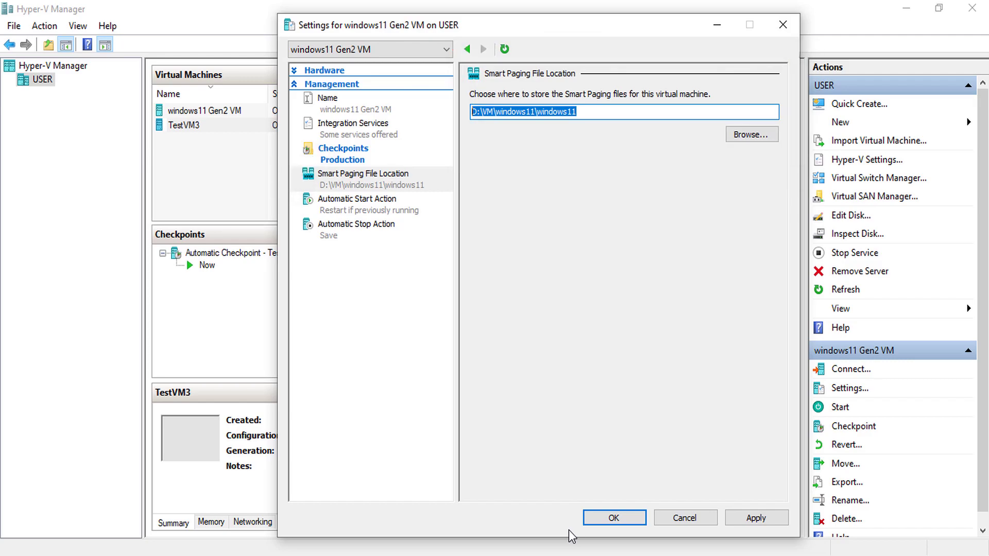
pyautogui.hotkey('shift', 'Tab')
pyautogui.press('Down')
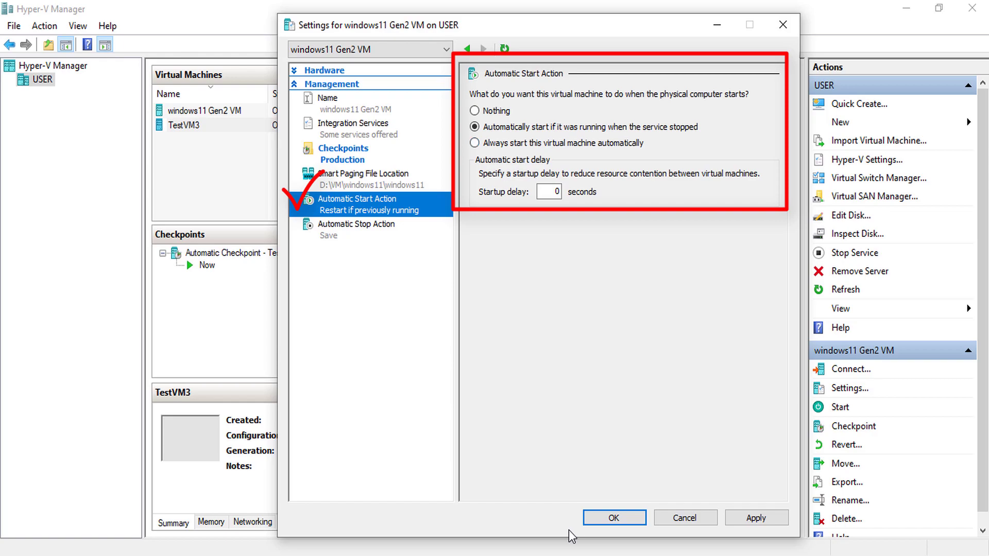
pyautogui.press('Tab')
pyautogui.press('Tab')
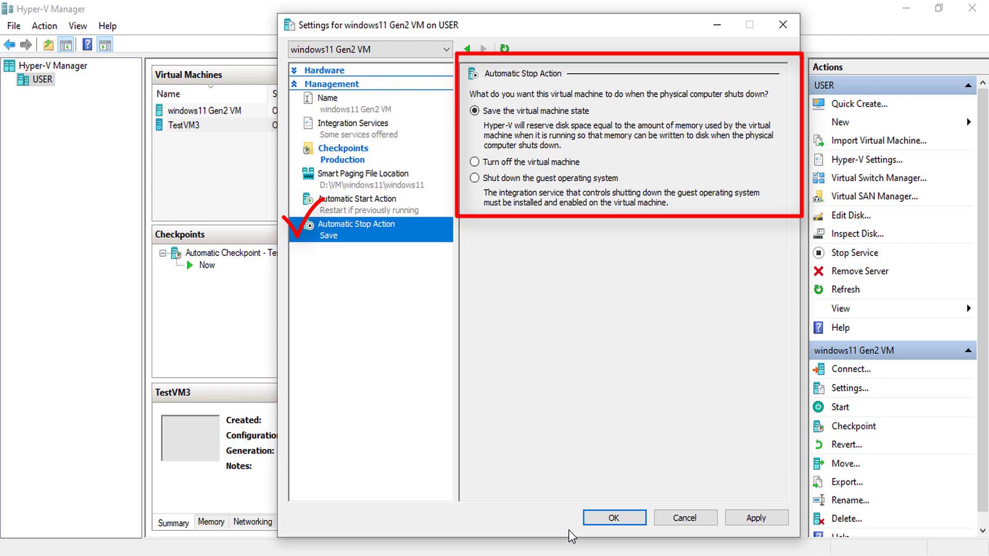
pyautogui.click(474, 162)
pyautogui.press('Up')
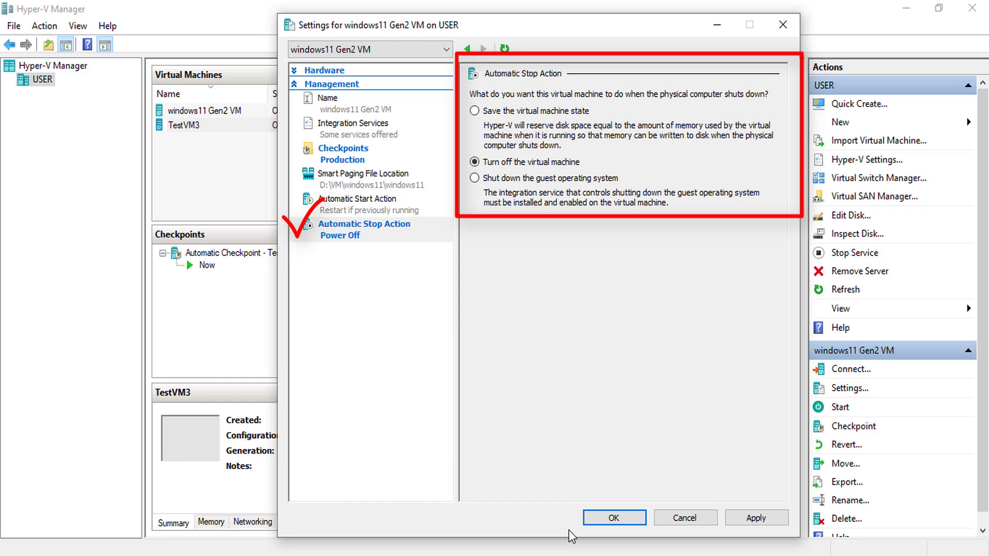
pyautogui.press('Down')
pyautogui.press('Up')
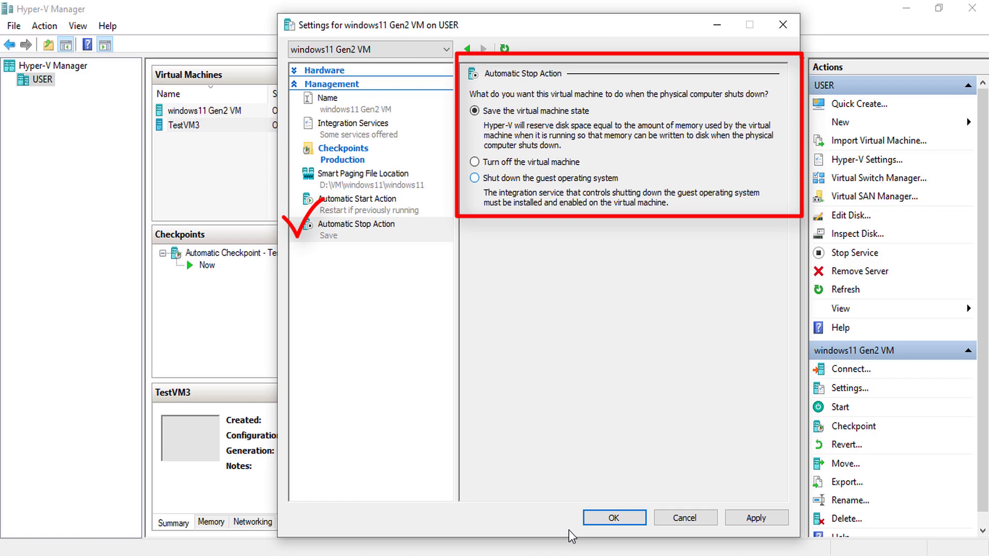